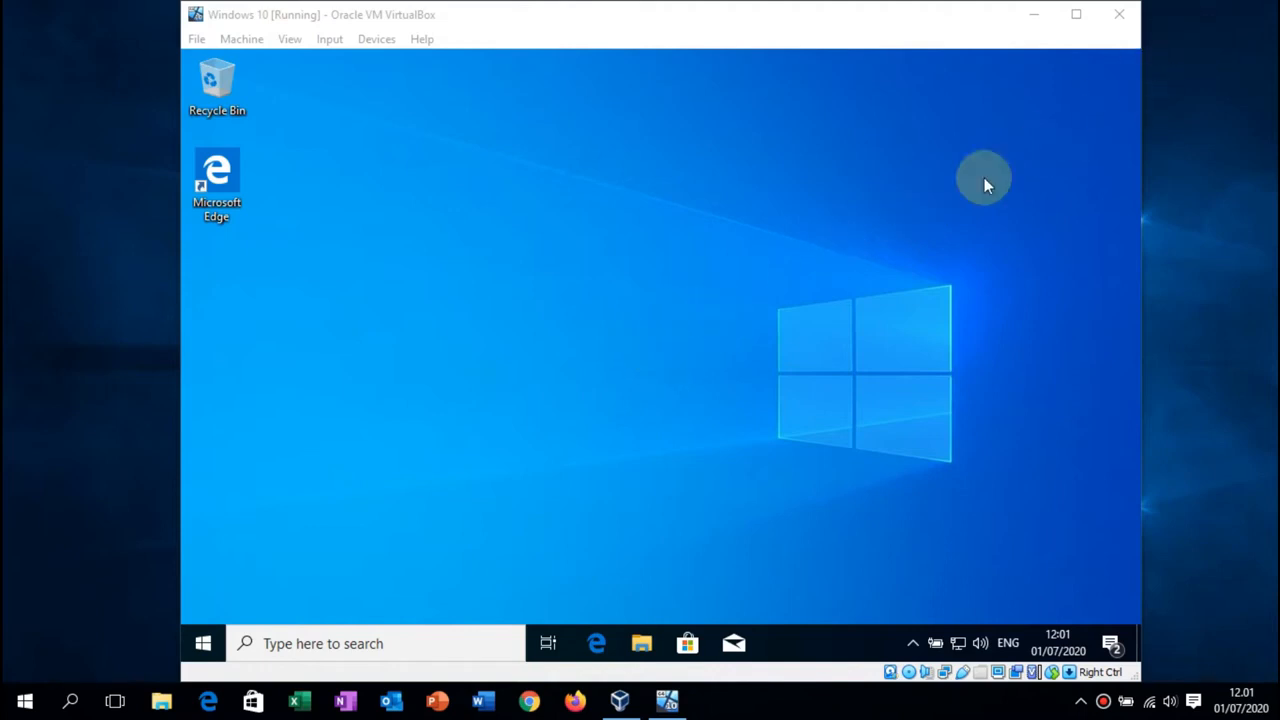
# Check the existing drives of the virtual machine under This PC in File Explorer, and close the window
pyautogui.click(672, 544)
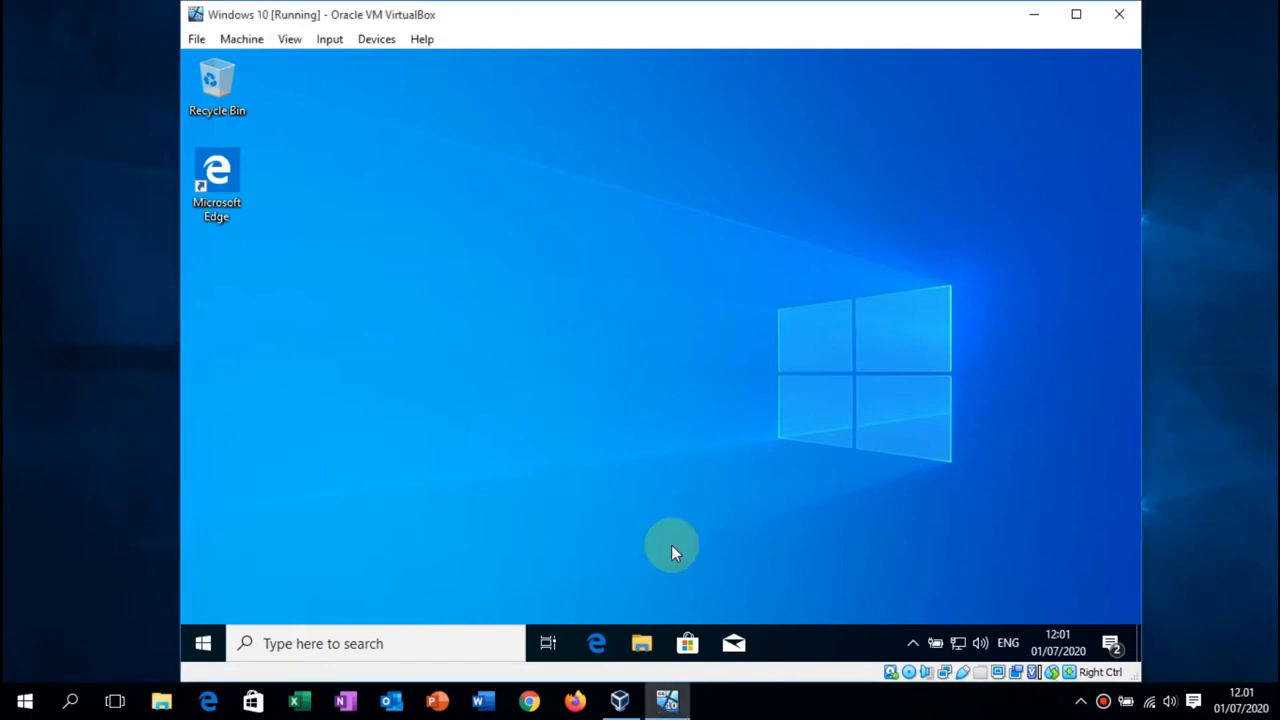
pyautogui.click(641, 643)
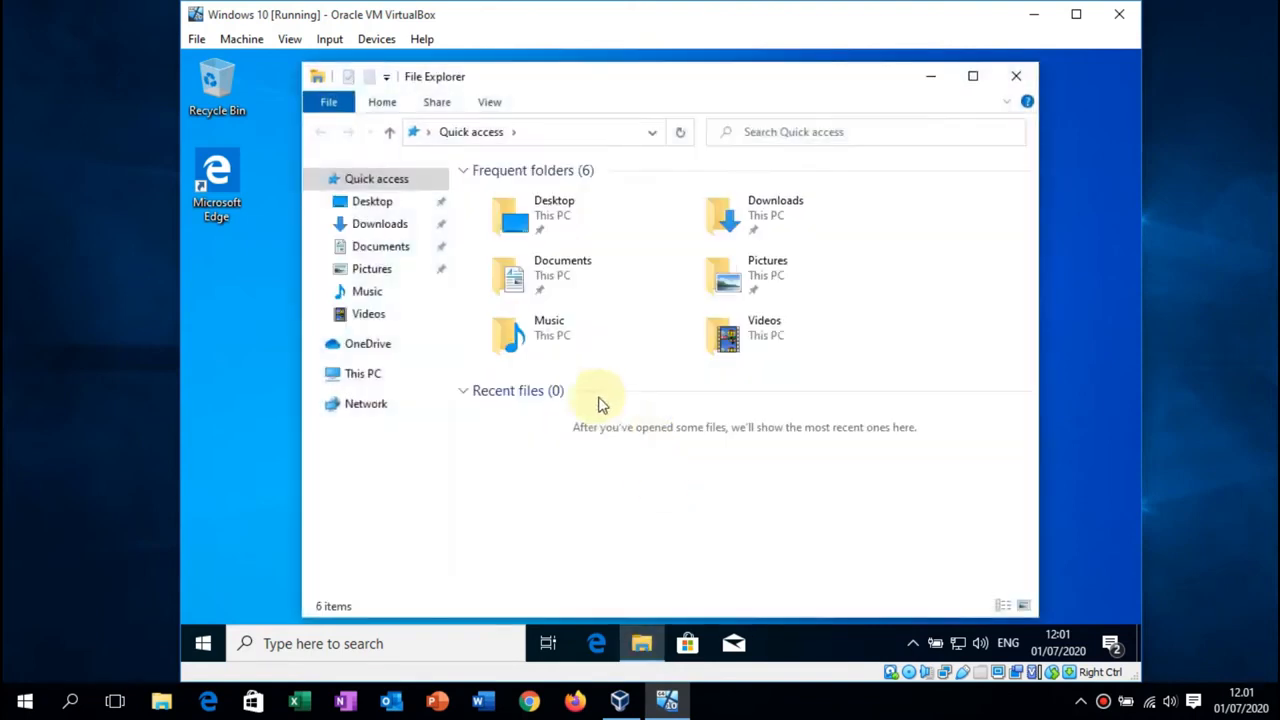
pyautogui.click(373, 379)
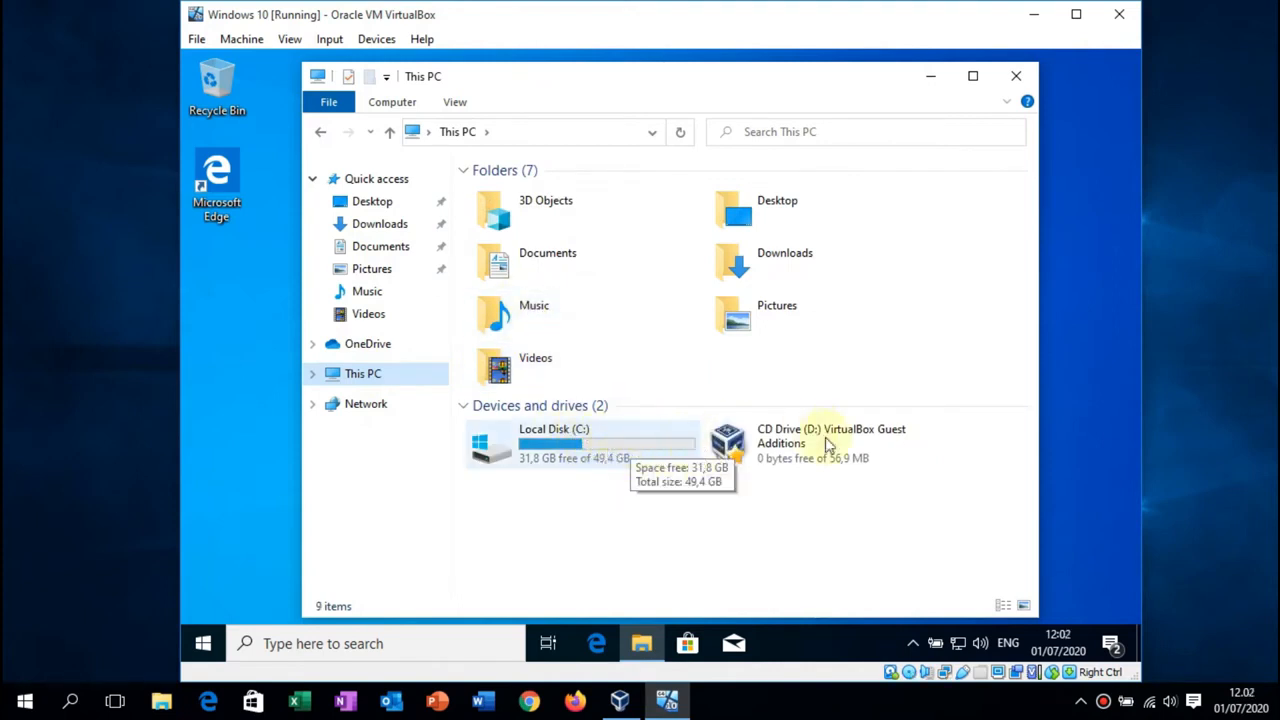
pyautogui.click(1014, 86)
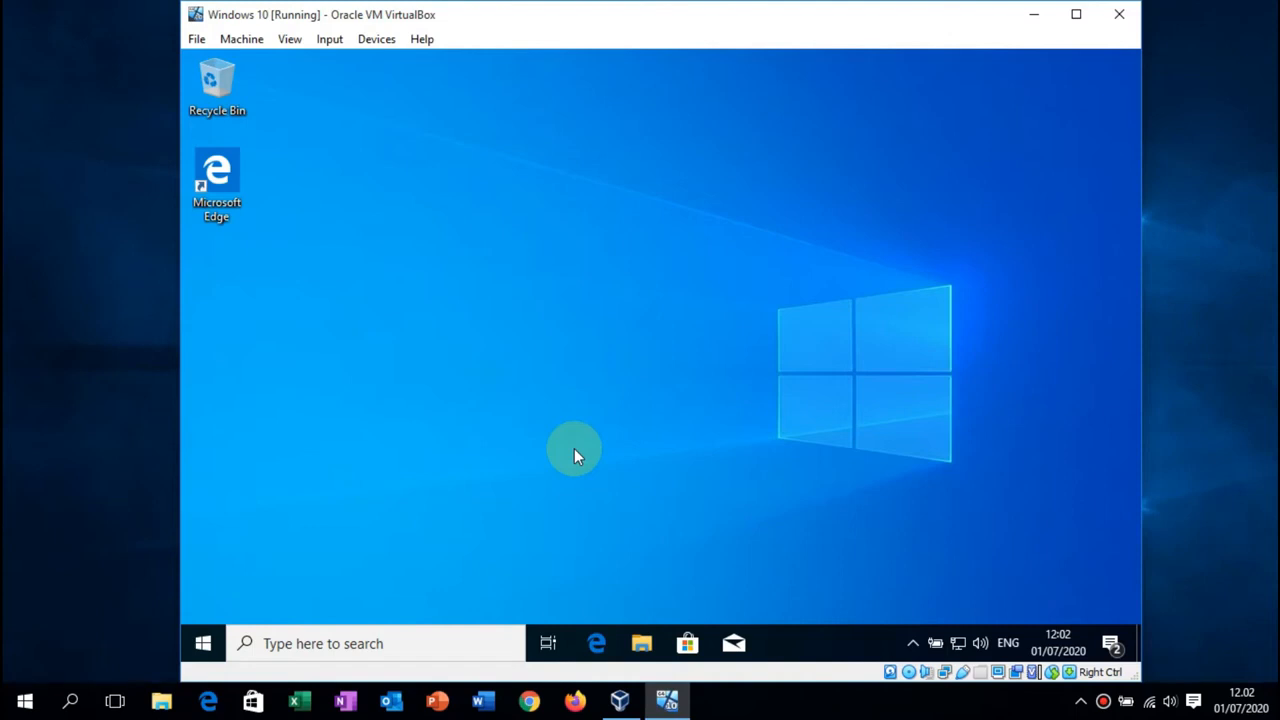
# Open Disk Management and shrink the C: volume by 20480 MB
pyautogui.rightClick(202, 644)
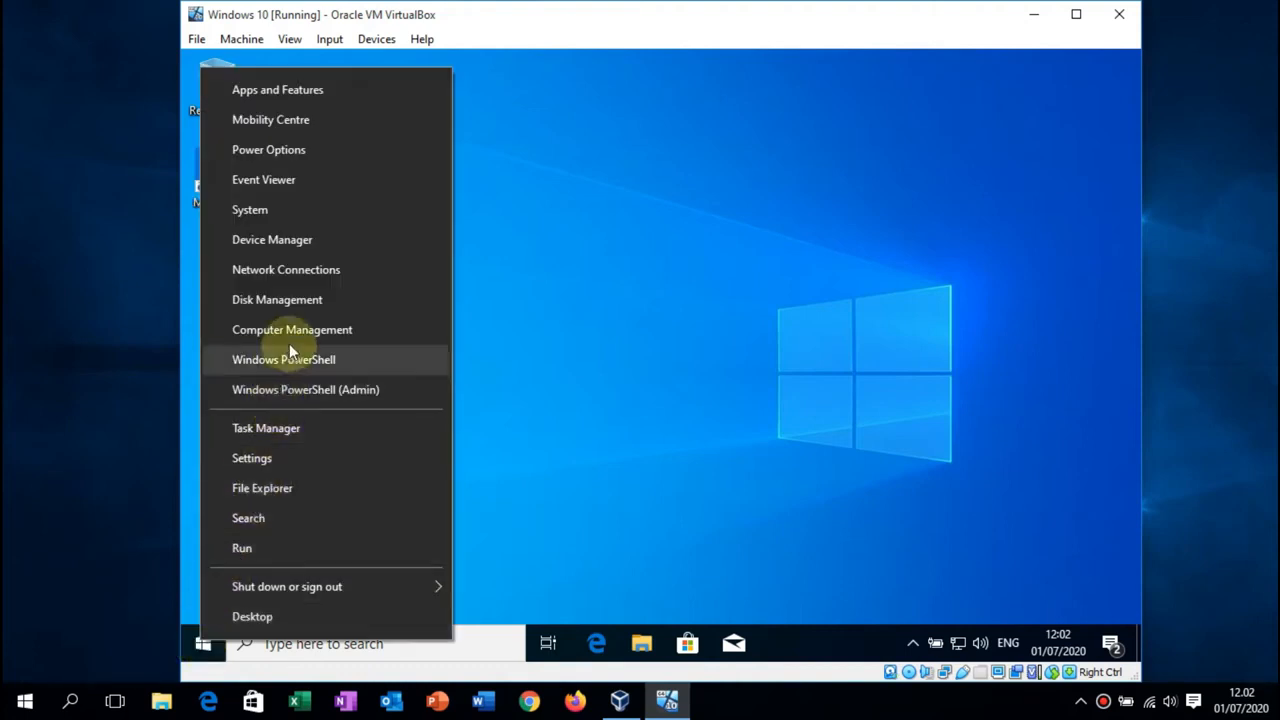
pyautogui.click(291, 304)
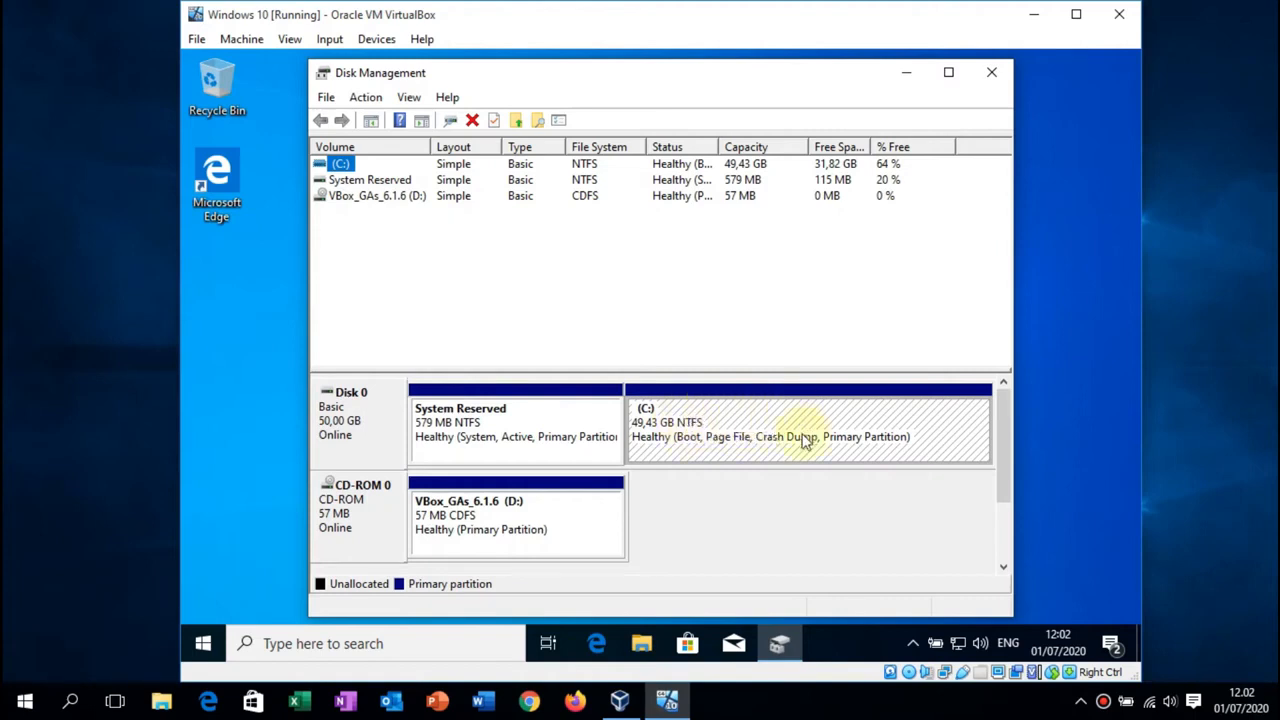
pyautogui.click(727, 432)
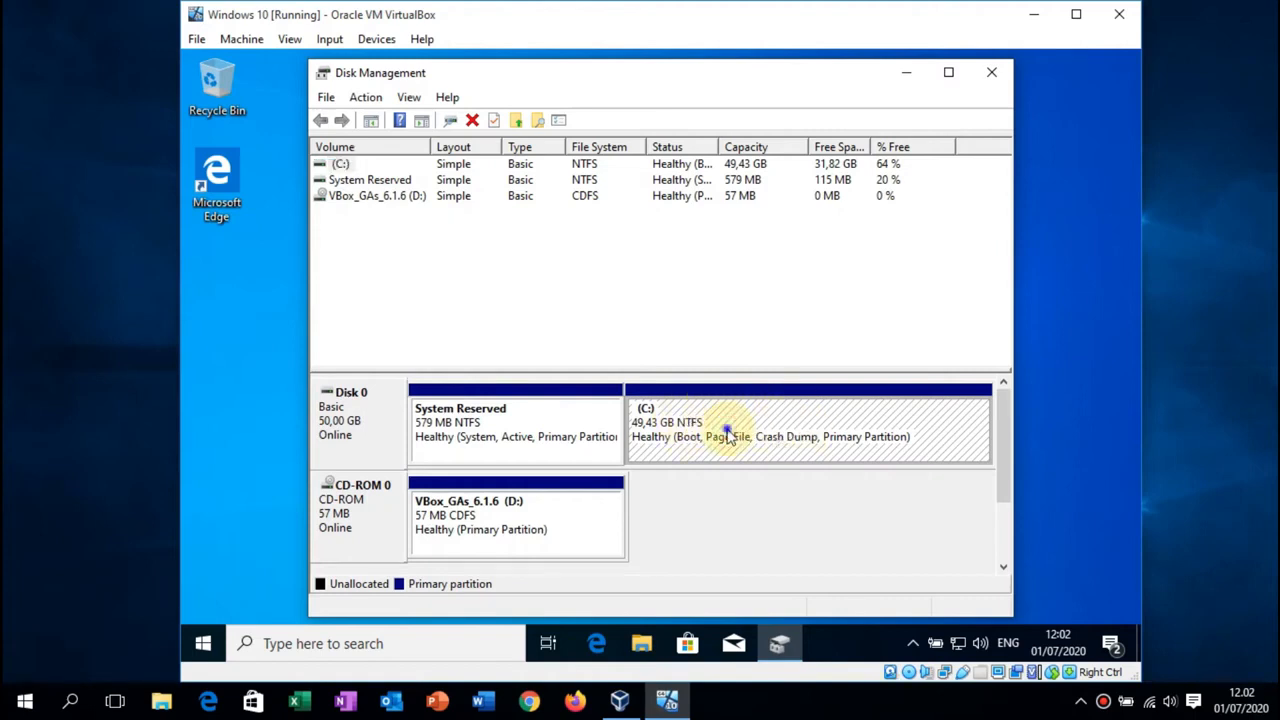
pyautogui.rightClick(727, 432)
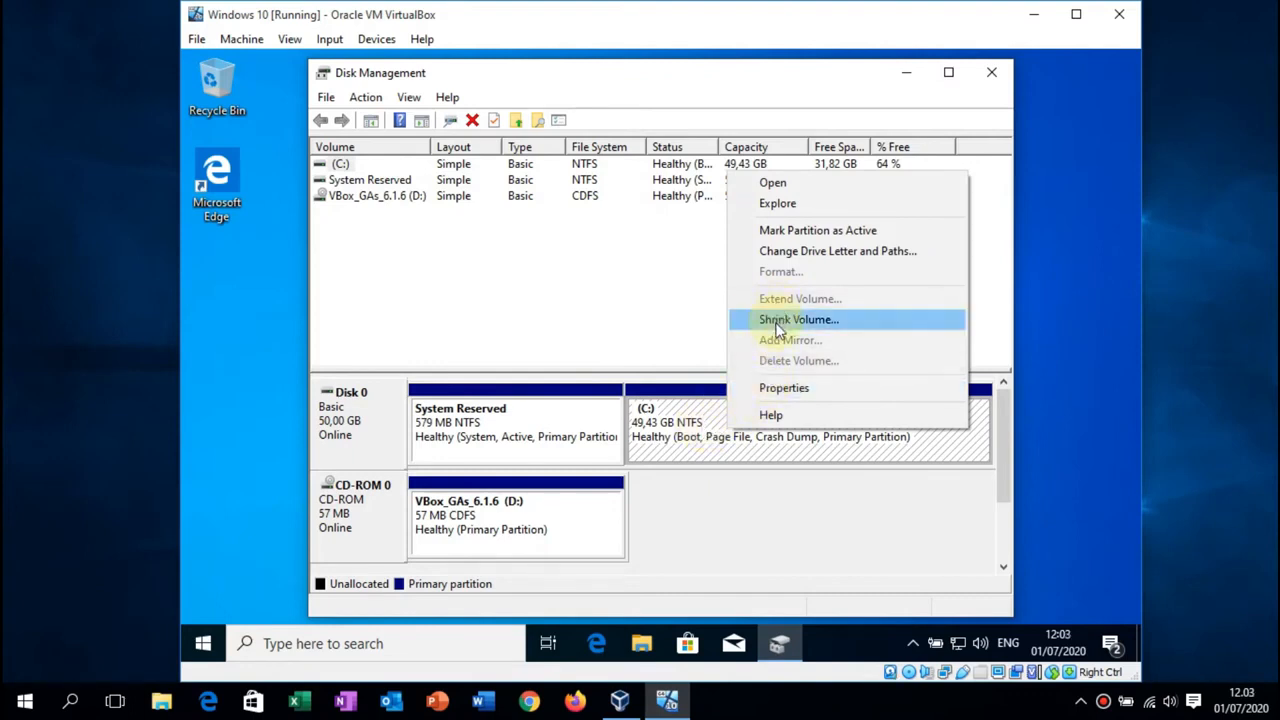
pyautogui.click(777, 322)
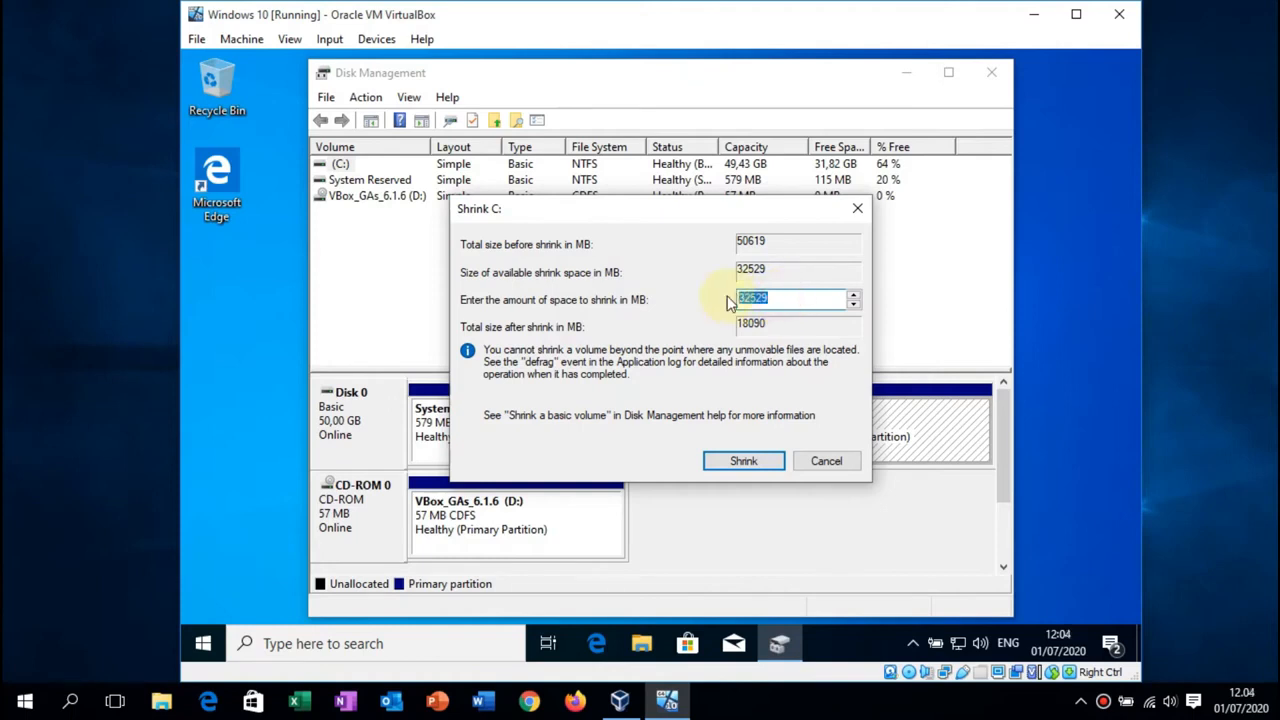
pyautogui.write('20480')
pyautogui.click(746, 463)
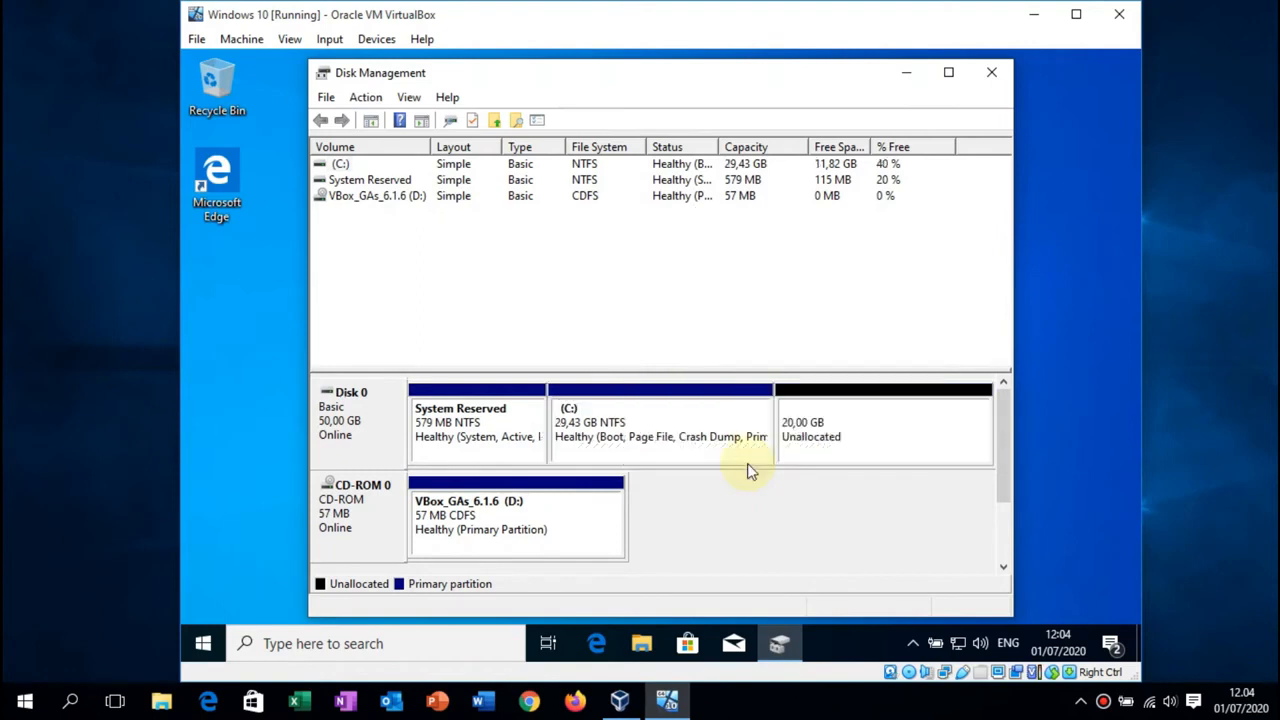
# Set up a new simple volume in the unallocated space with a size of 20479 MB and drive letter E
pyautogui.rightClick(840, 438)
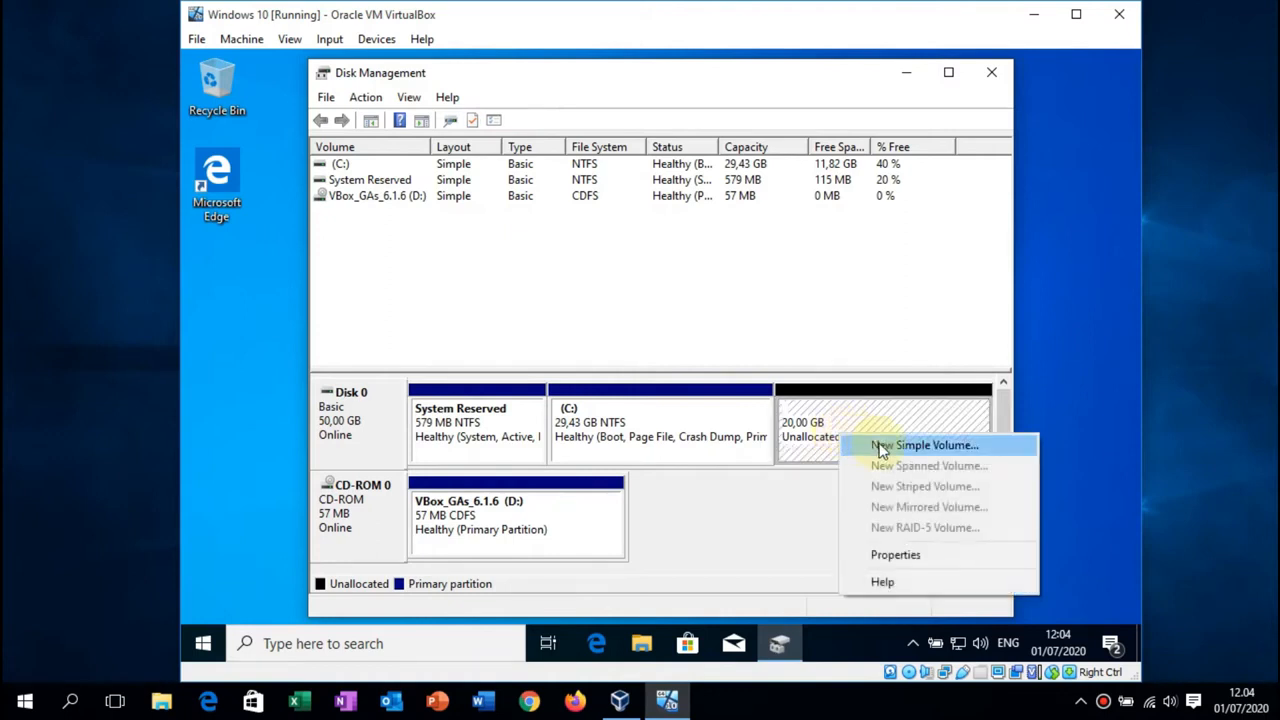
pyautogui.click(879, 445)
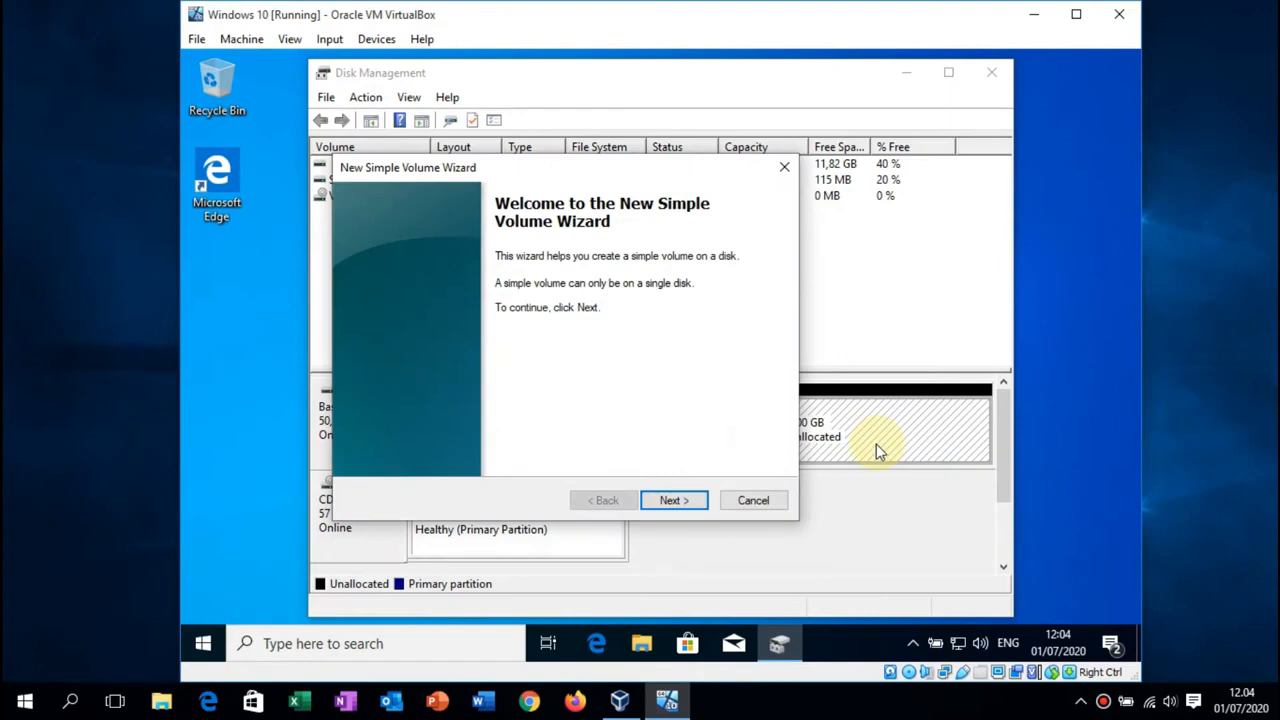
pyautogui.click(674, 501)
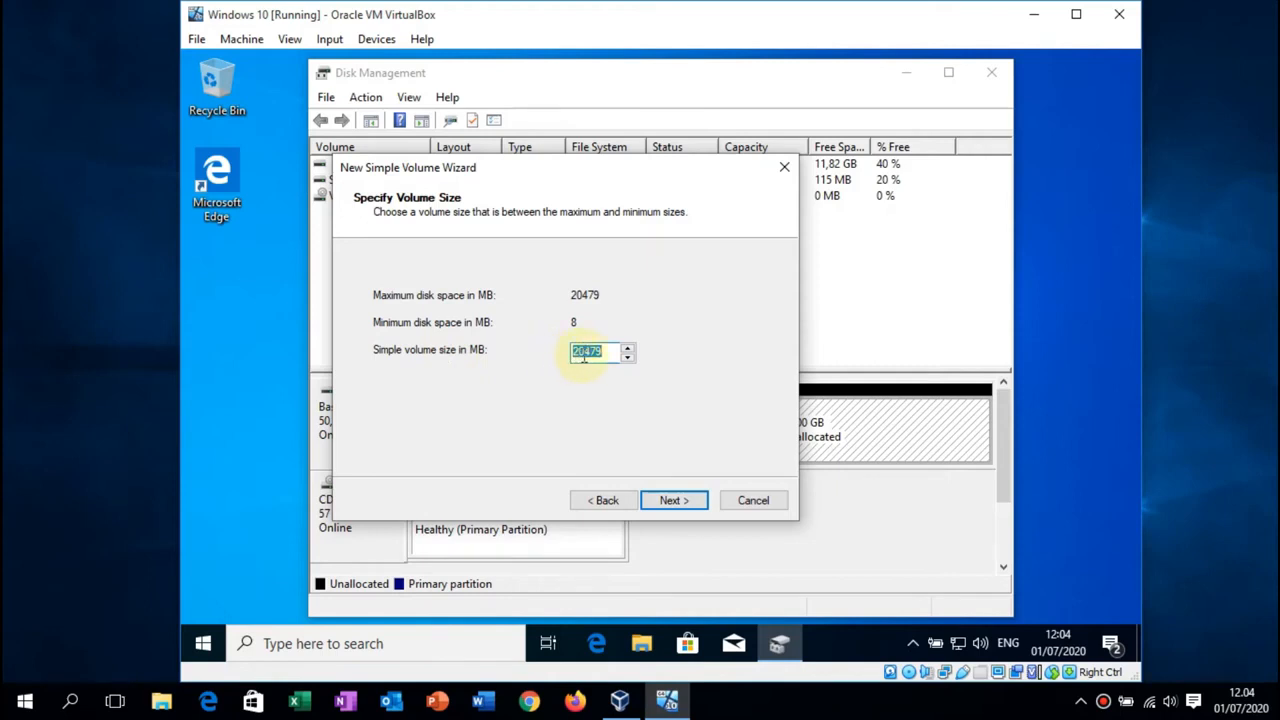
pyautogui.click(674, 501)
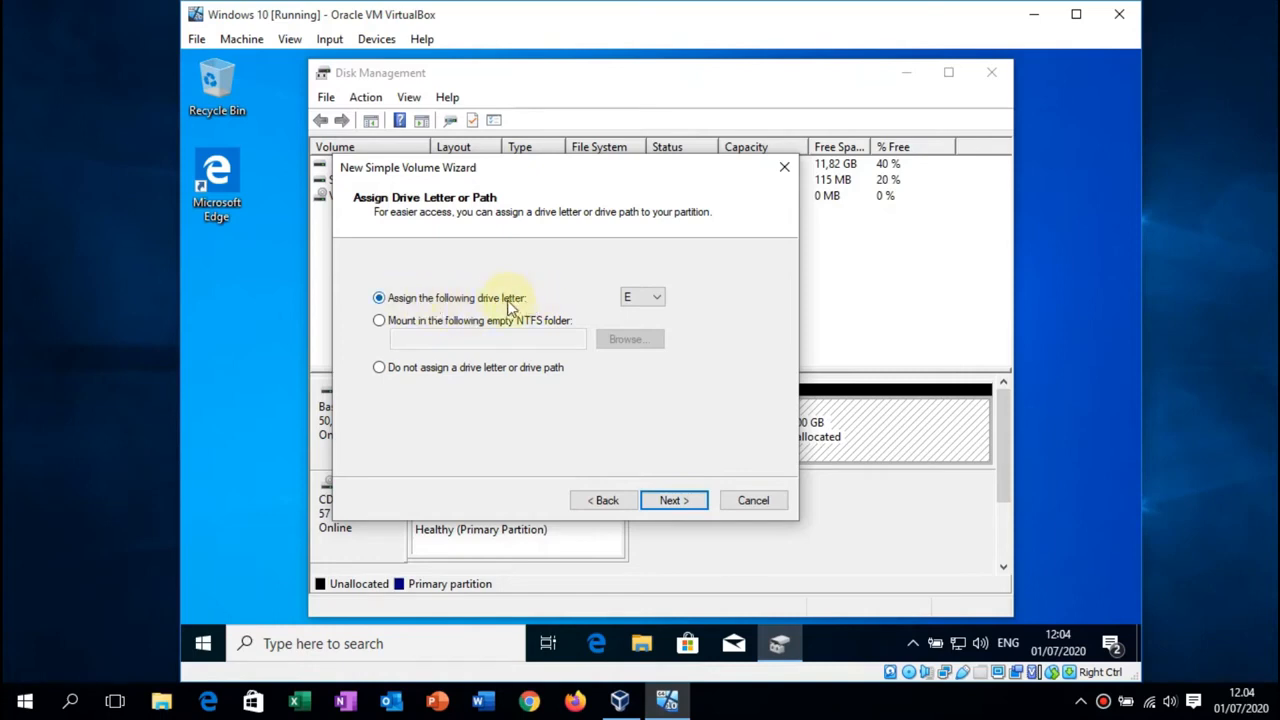
pyautogui.click(656, 300)
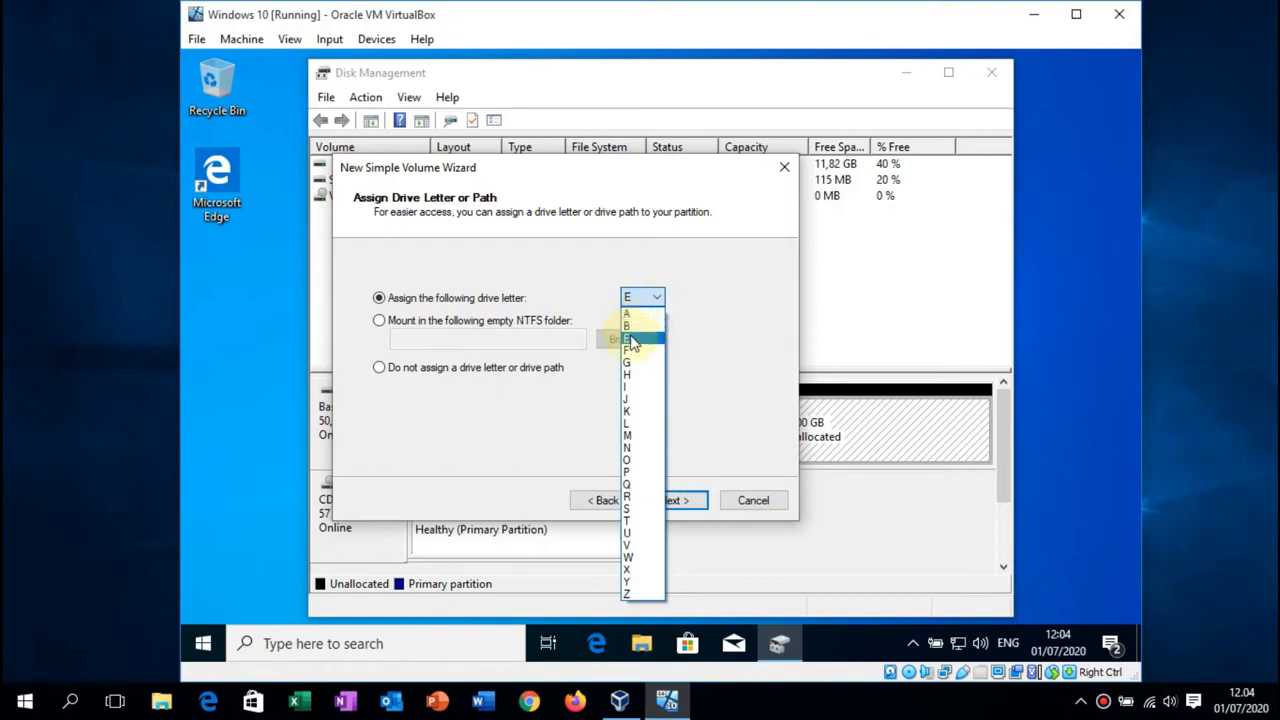
pyautogui.click(629, 339)
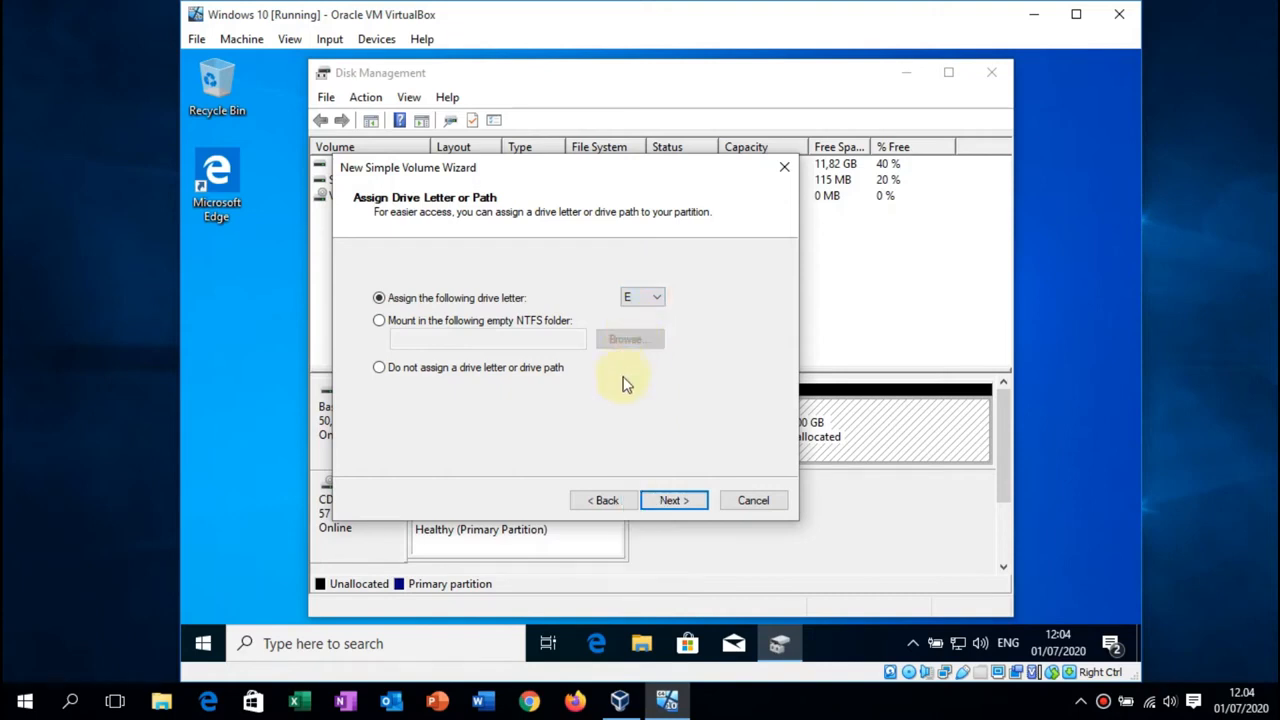
pyautogui.click(676, 502)
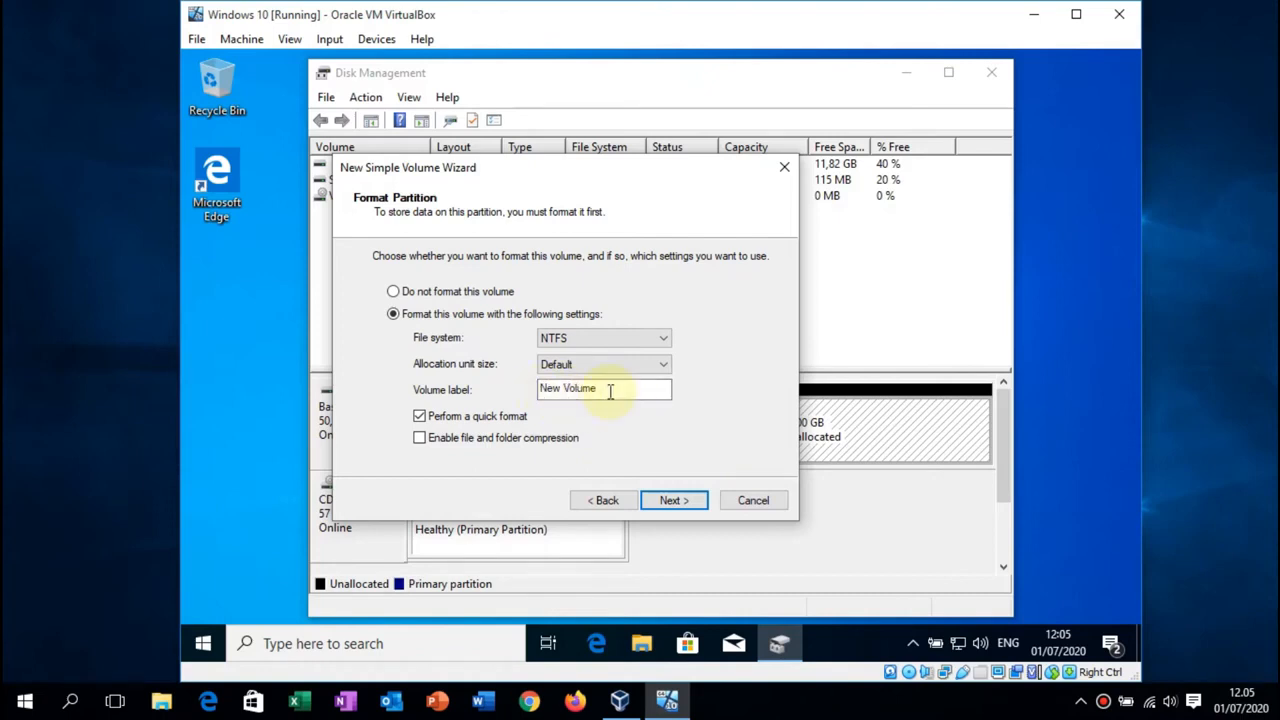
# Label the new volume Data 1, keep NTFS with default allocation unit size and quick format, and finish creating it
pyautogui.moveTo(606, 390); pyautogui.dragTo(525, 398)
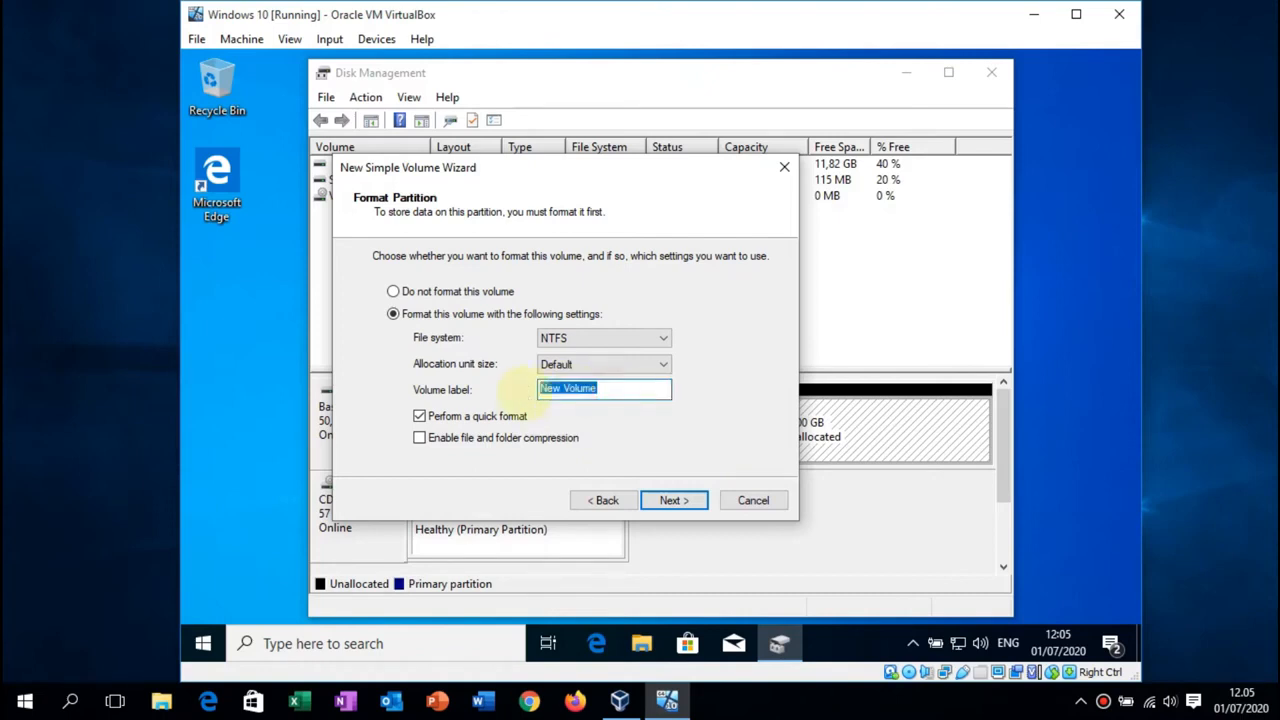
pyautogui.write('Data 1')
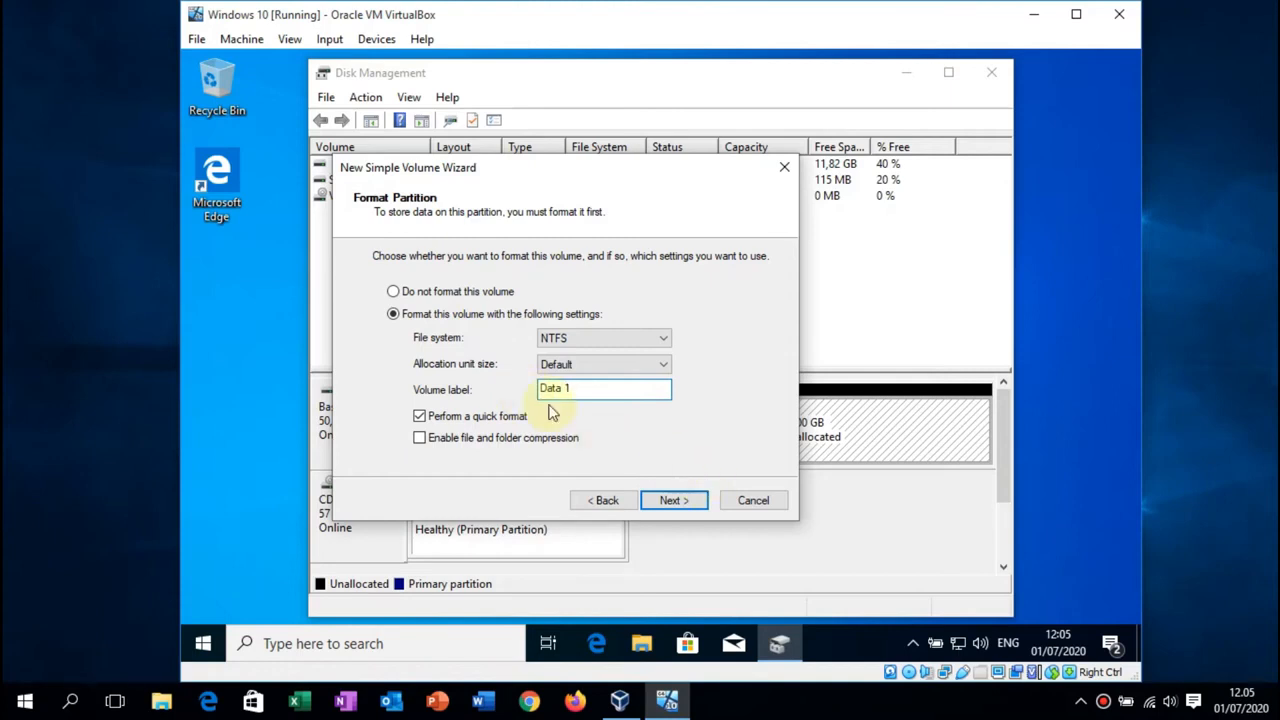
pyautogui.click(686, 502)
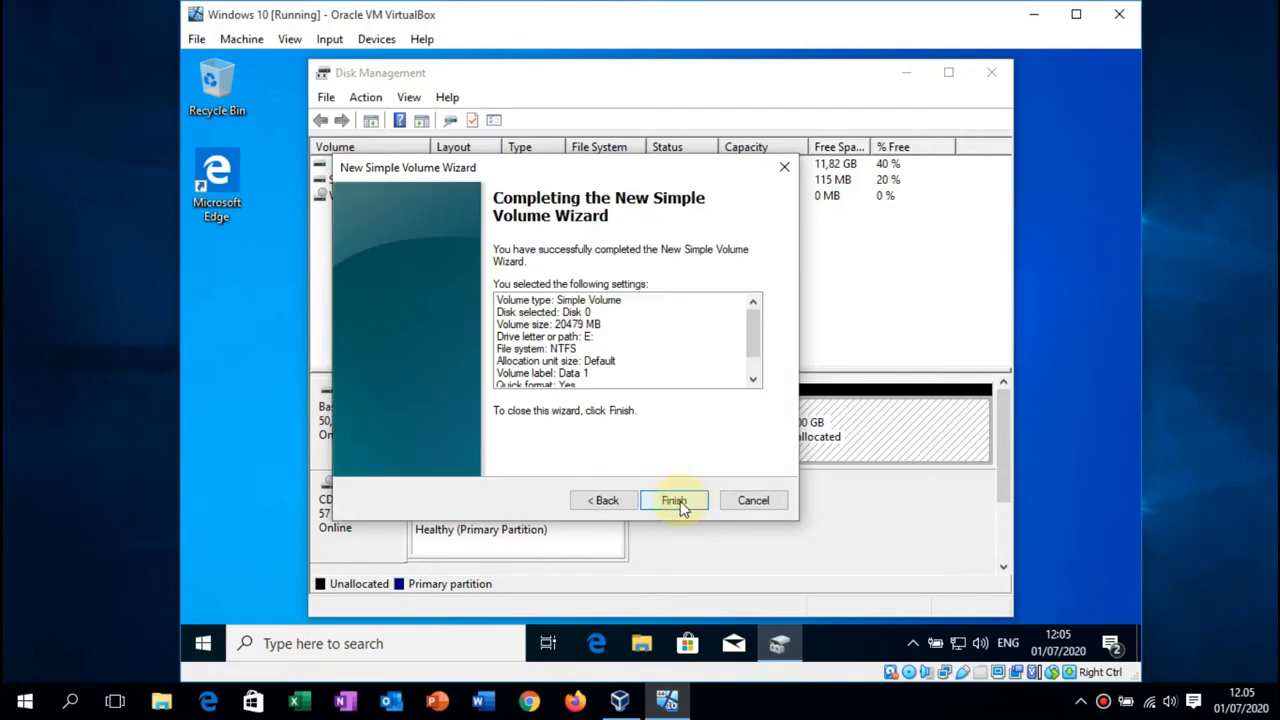
pyautogui.click(676, 506)
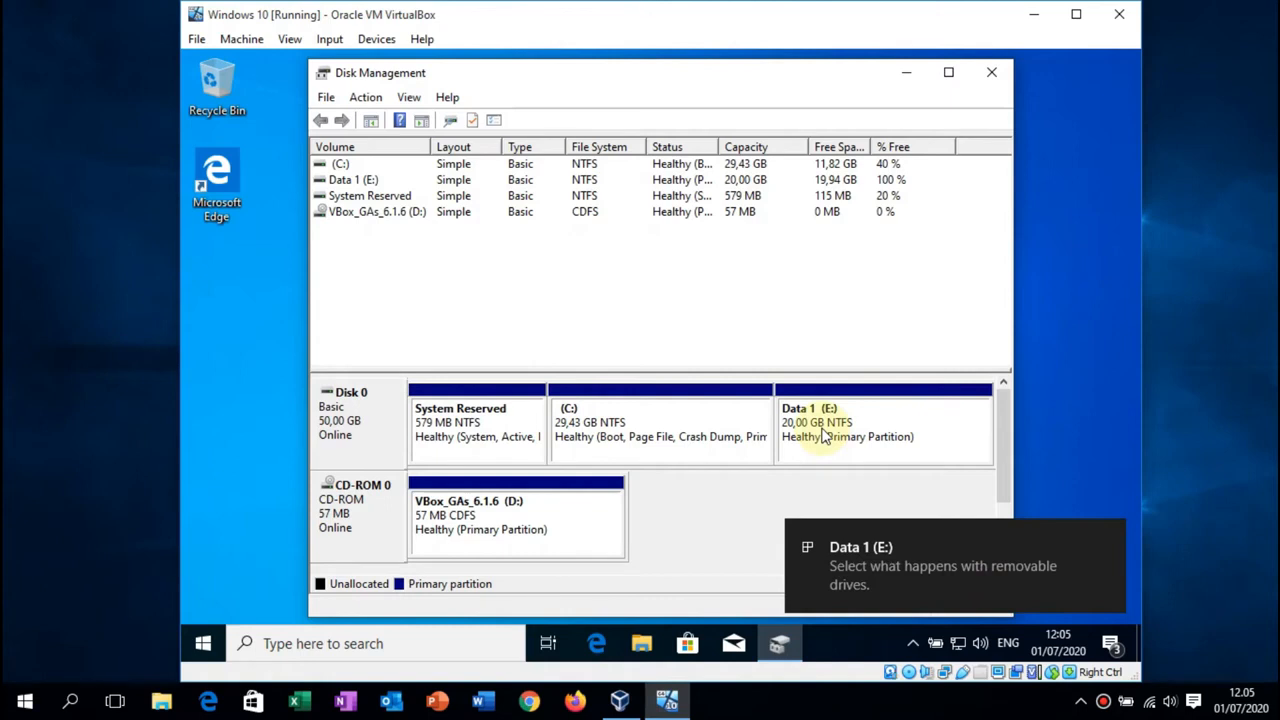
# Check the drives under This PC in File Explorer for the new Data 1 volume, and minimize the window
pyautogui.click(644, 644)
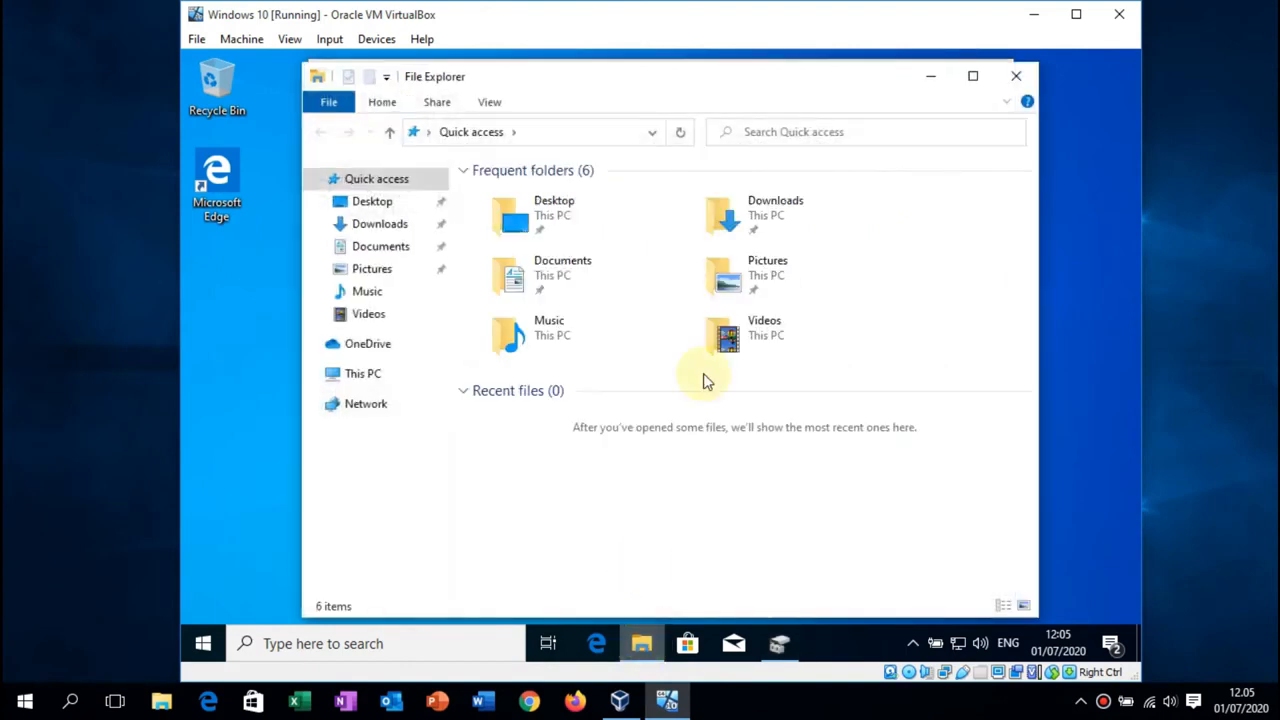
pyautogui.click(366, 375)
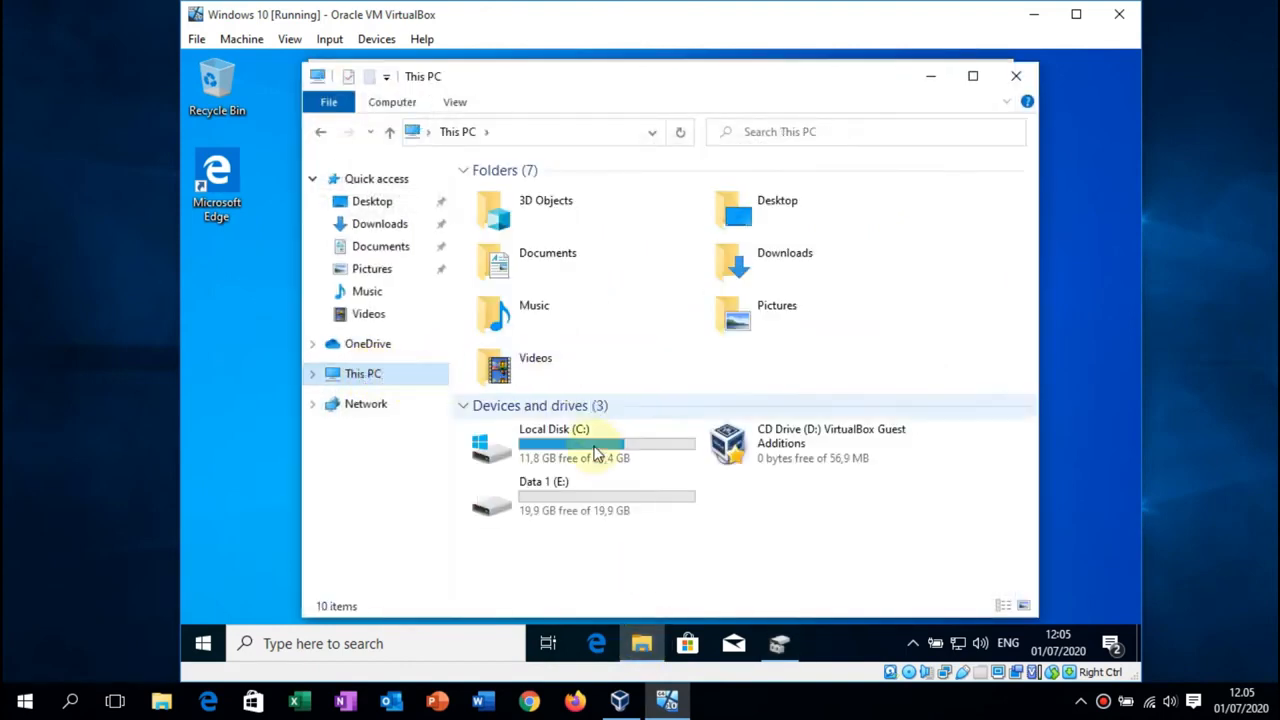
pyautogui.click(560, 493)
pyautogui.click(929, 77)
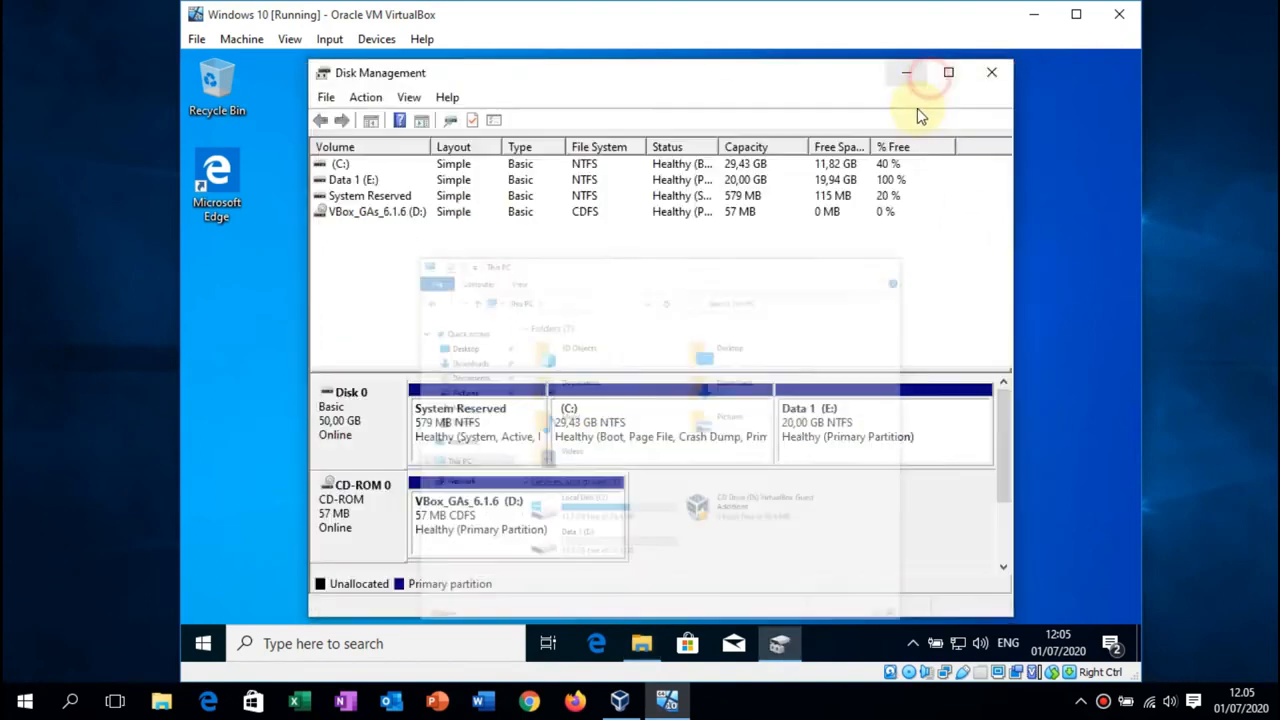
# Change the drive letter of the Data 1 volume to F and accept the change
pyautogui.rightClick(843, 428)
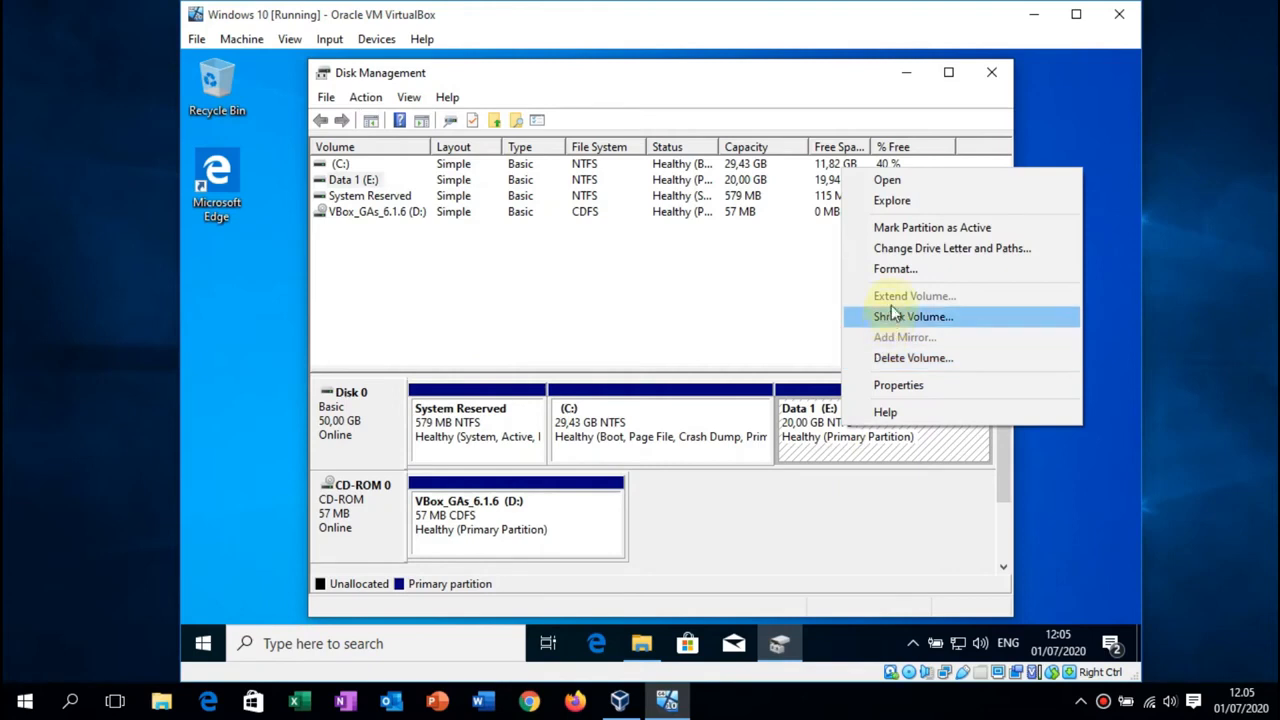
pyautogui.click(913, 250)
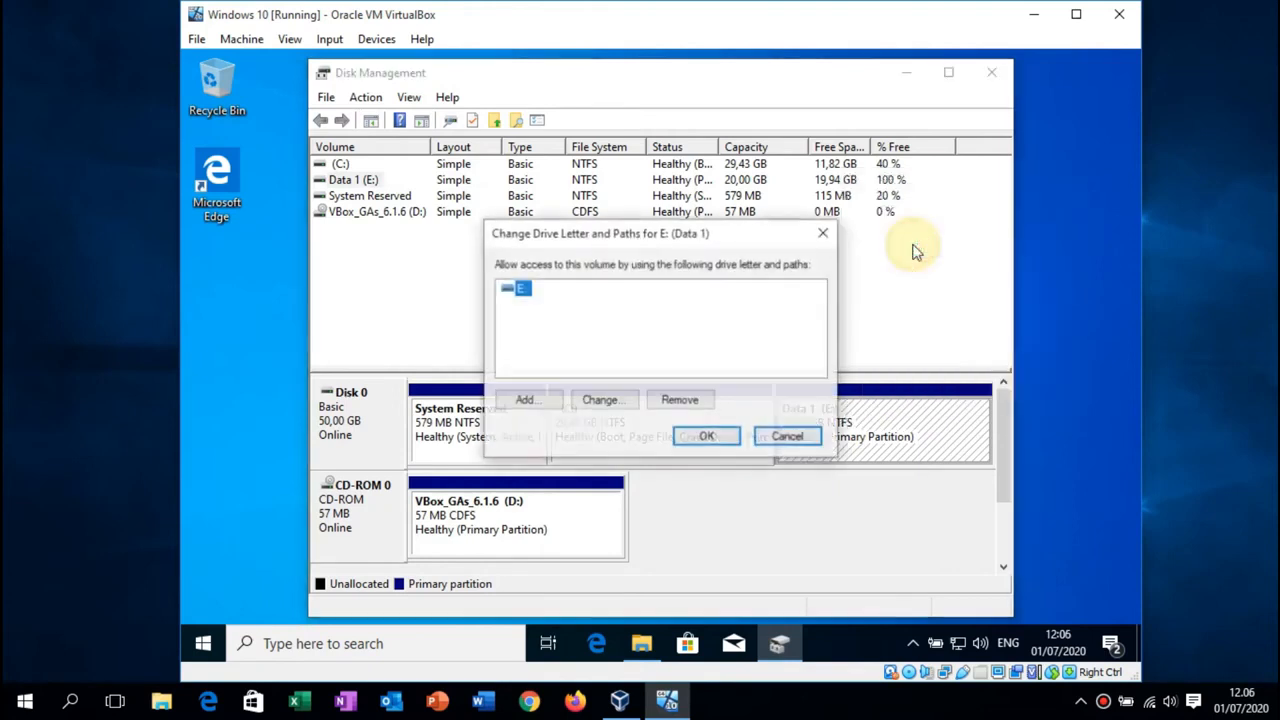
pyautogui.click(603, 400)
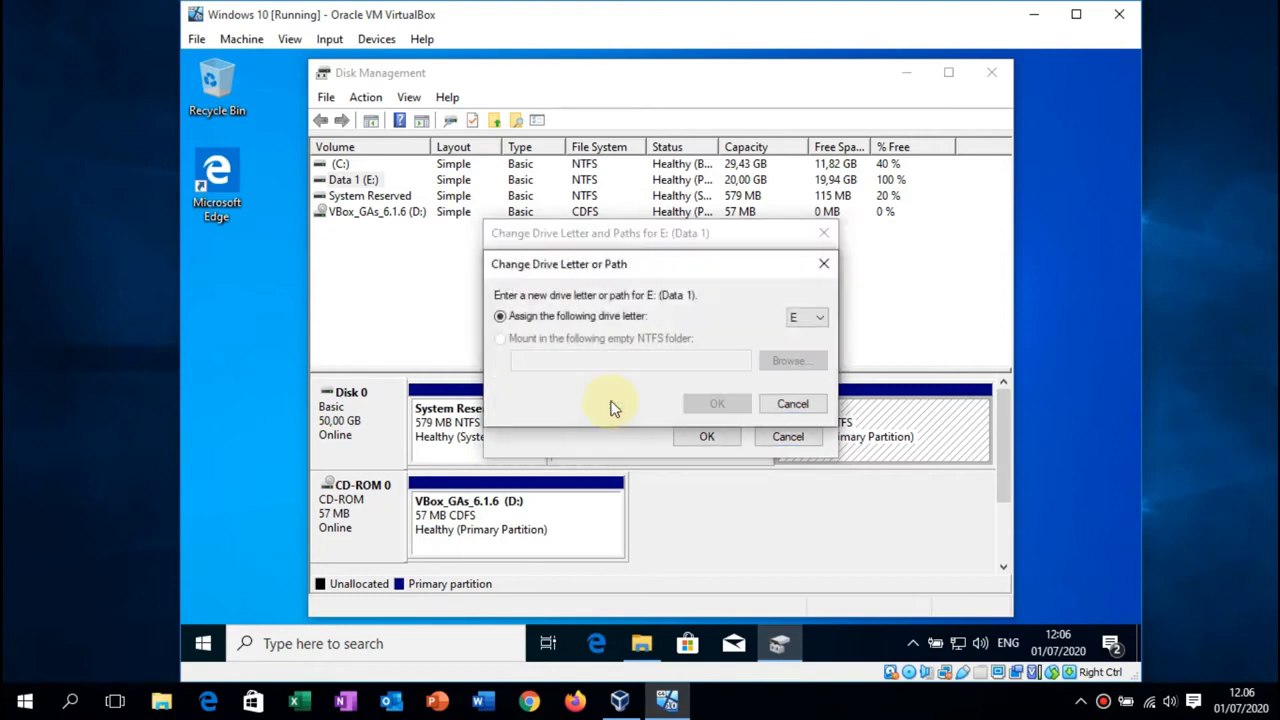
pyautogui.click(819, 318)
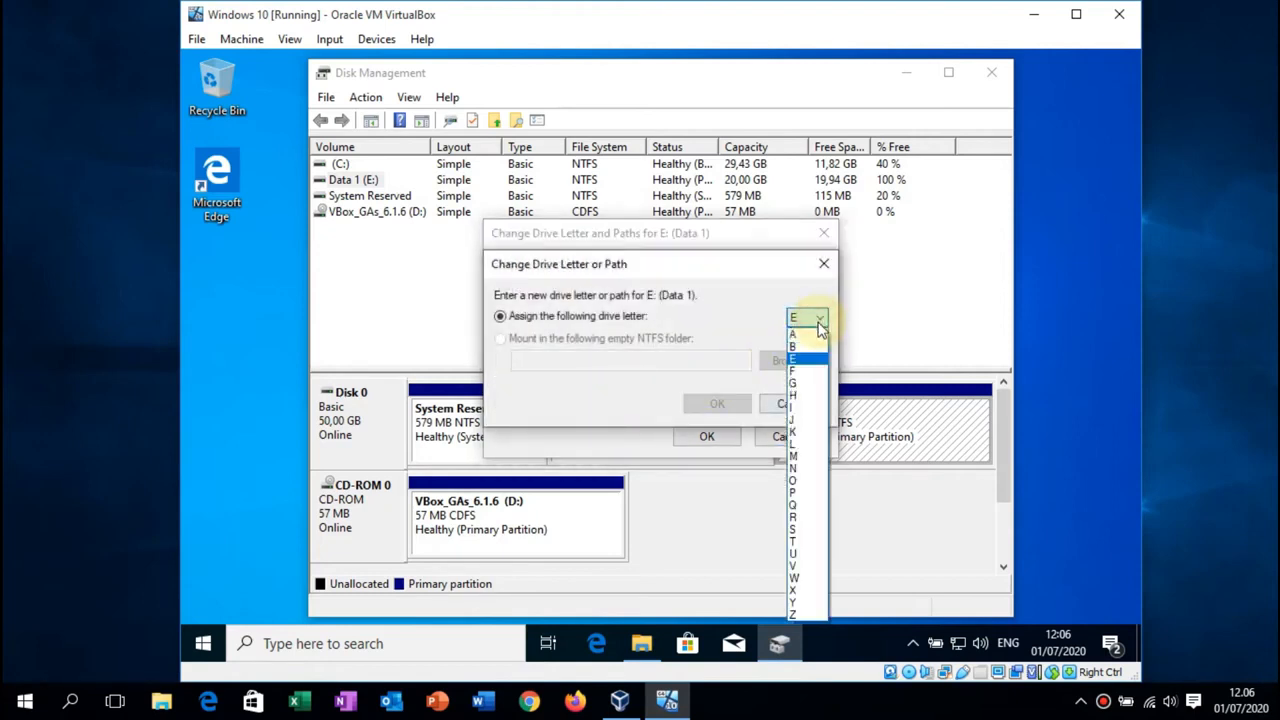
pyautogui.click(793, 371)
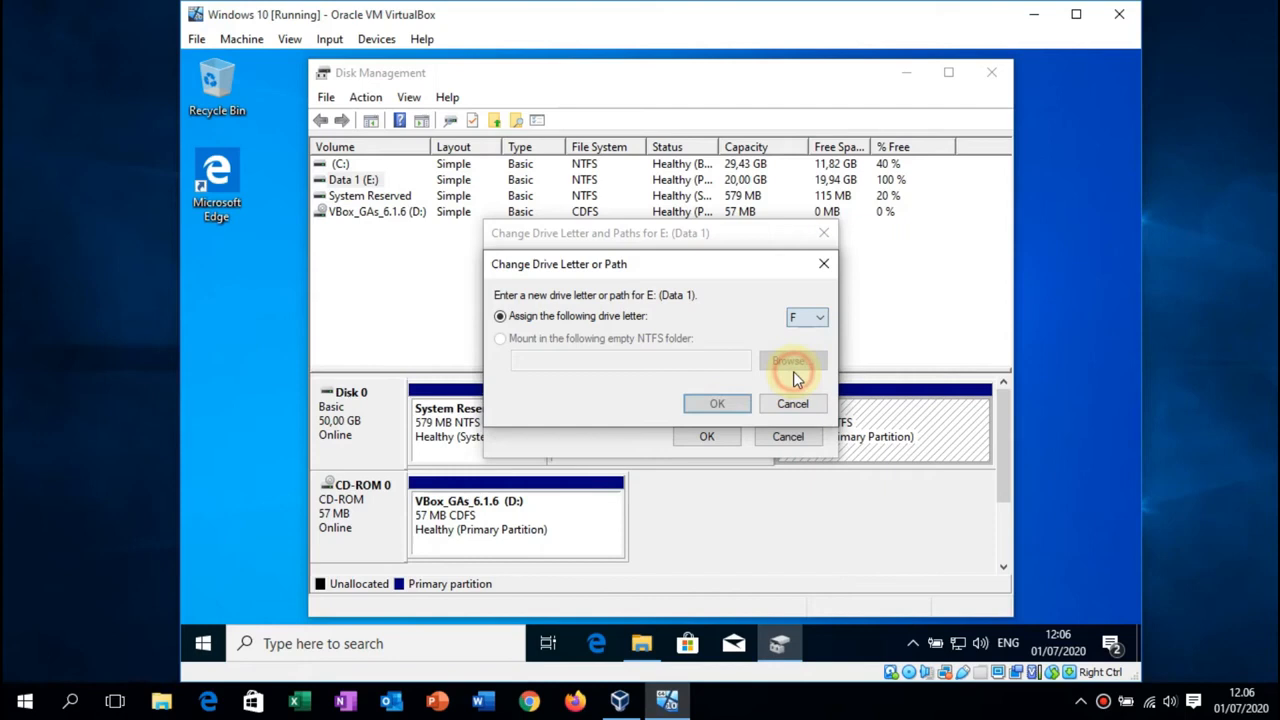
pyautogui.click(728, 402)
pyautogui.click(733, 412)
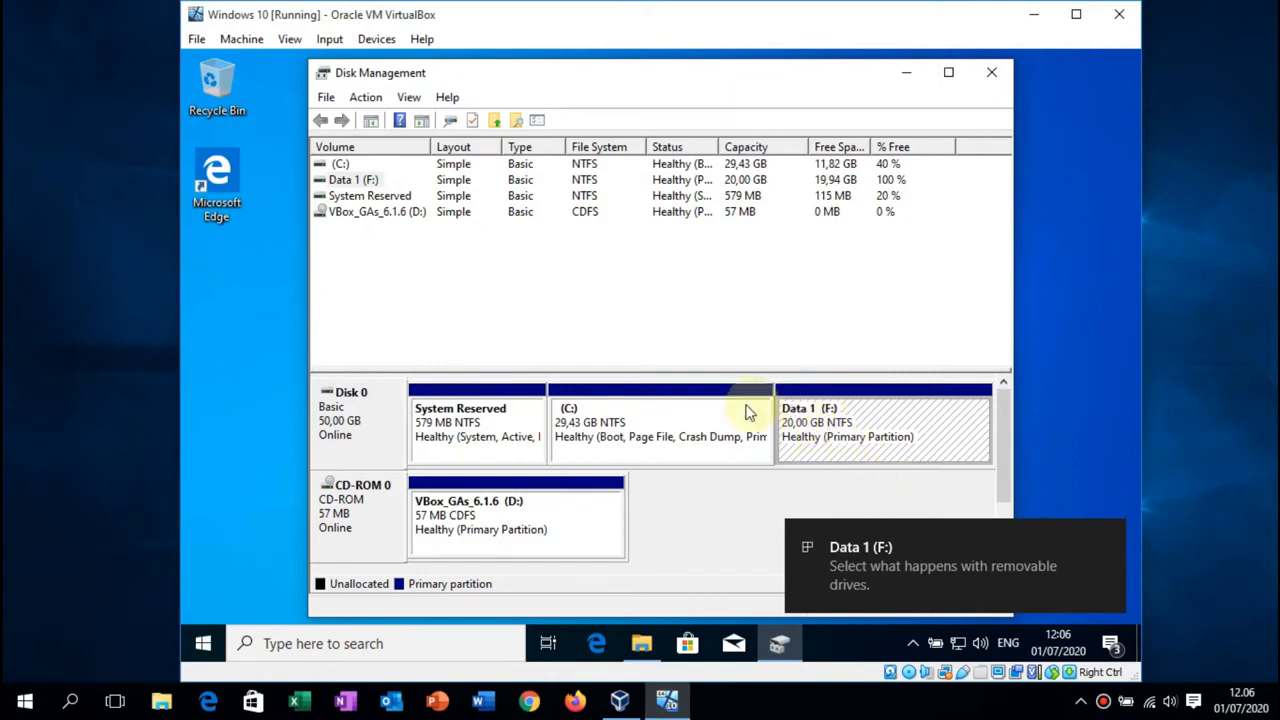
# Change the drive letter of the VBox_GAs_6.1.6 CD-ROM volume to E and accept the change
pyautogui.rightClick(517, 516)
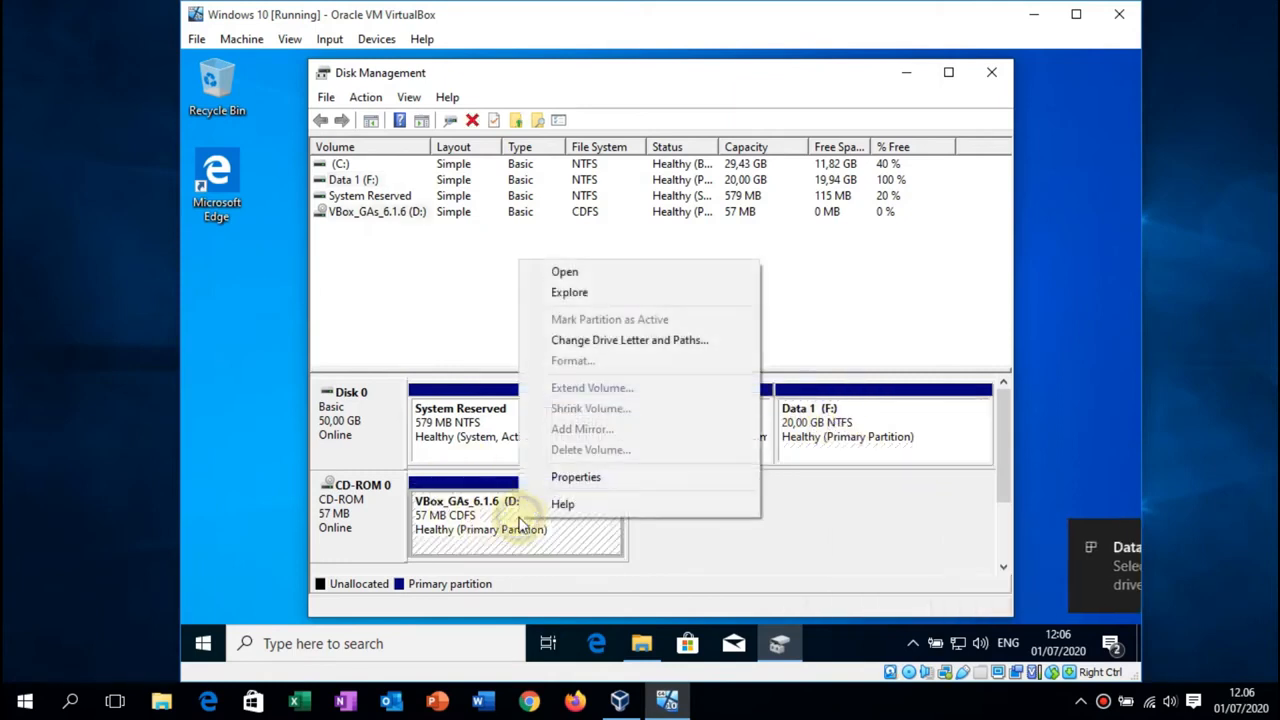
pyautogui.click(582, 342)
pyautogui.click(600, 402)
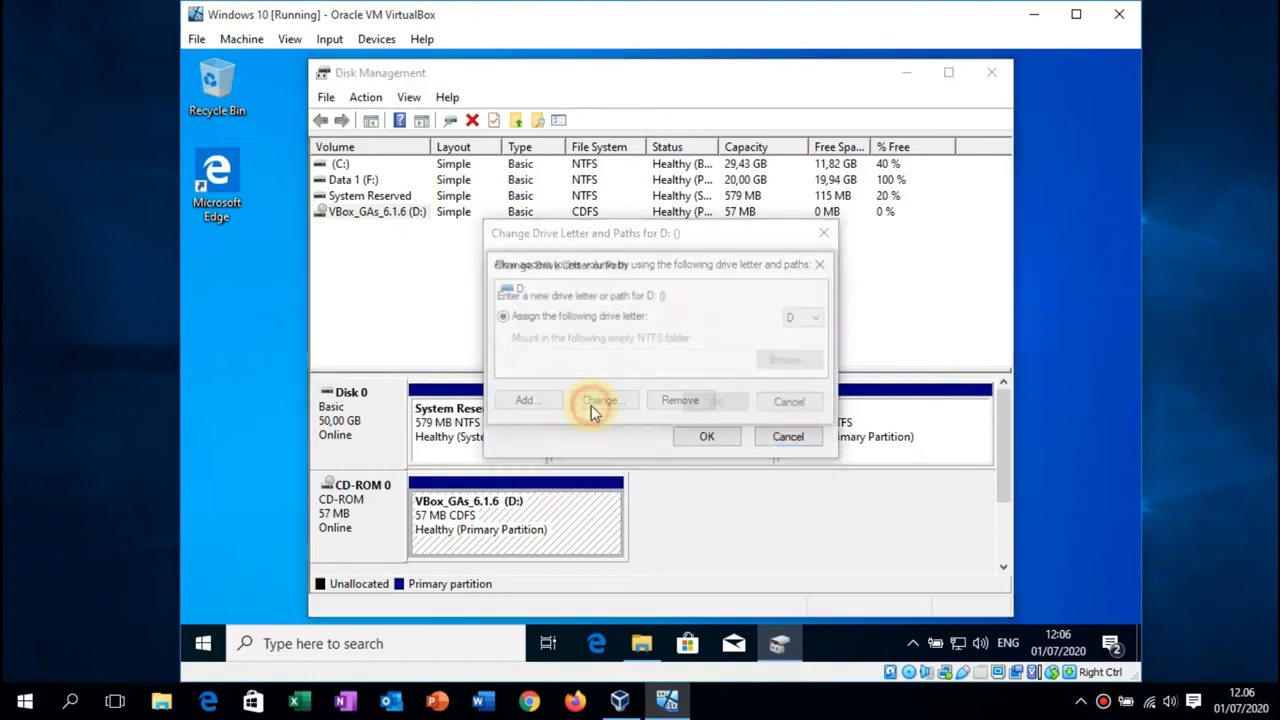
pyautogui.click(808, 320)
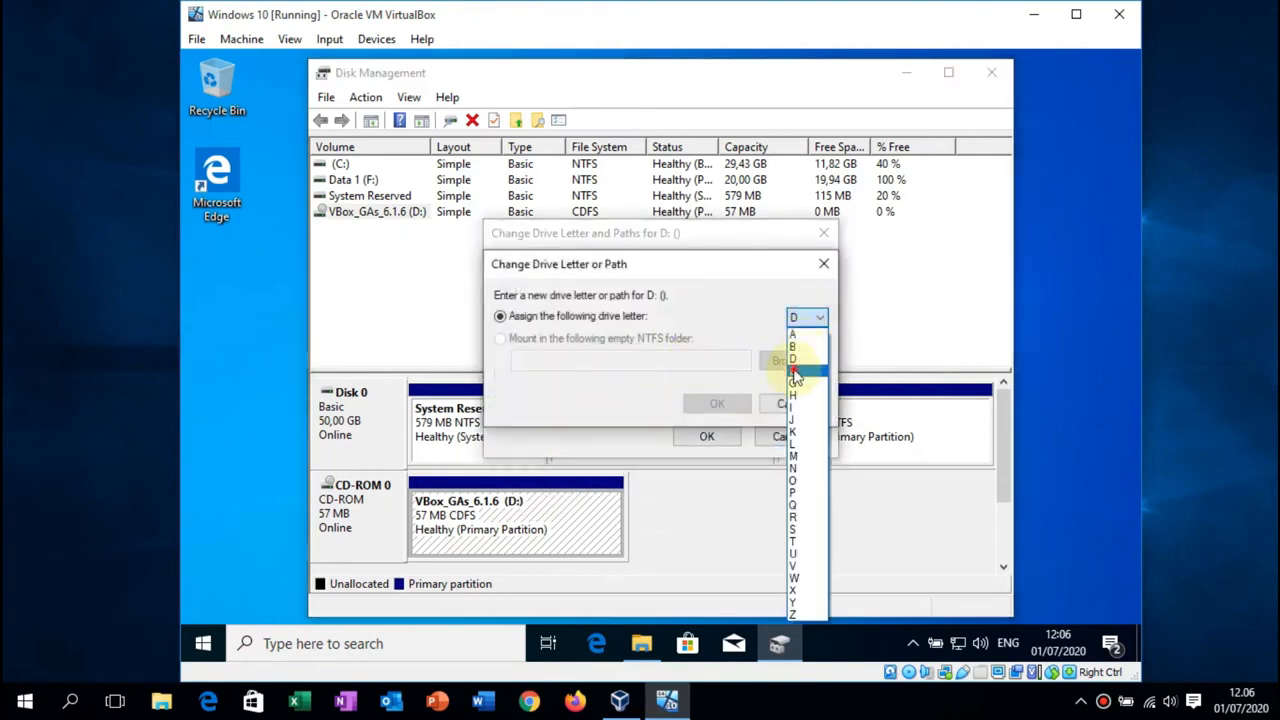
pyautogui.click(795, 358)
pyautogui.click(722, 404)
pyautogui.click(732, 411)
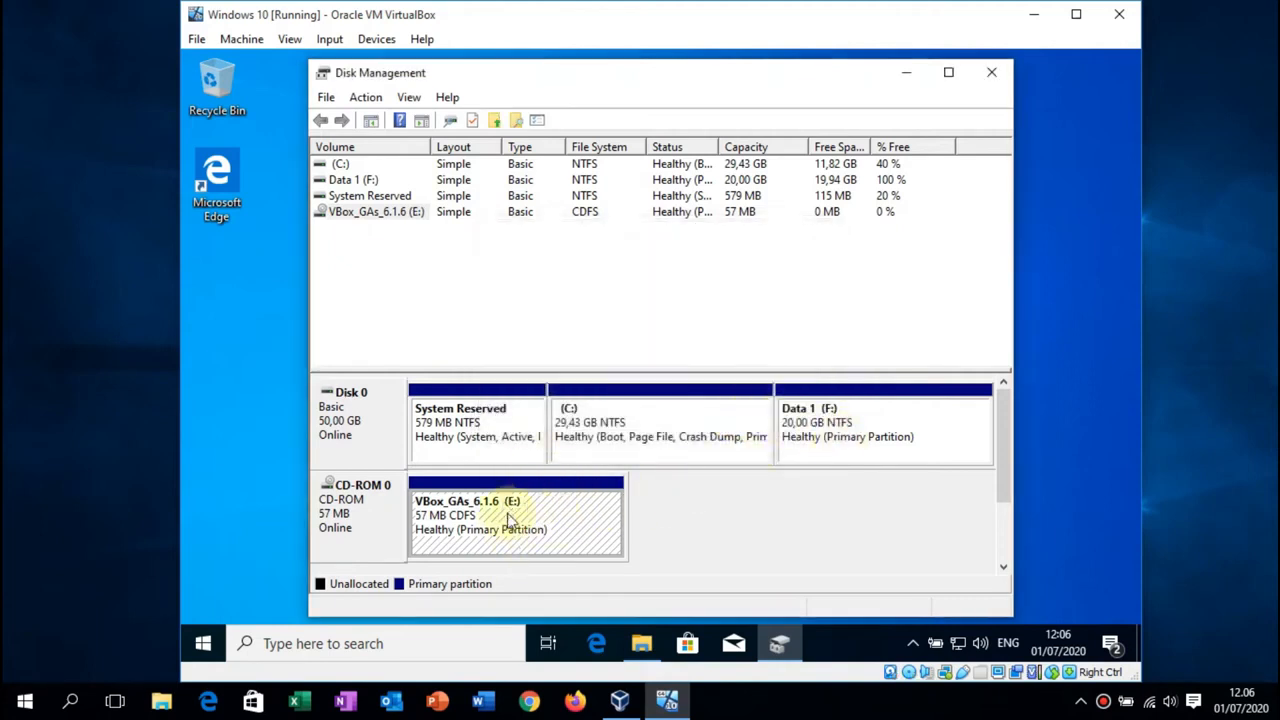
# Change the drive letter of the Data 1 volume to D and accept the change
pyautogui.rightClick(859, 440)
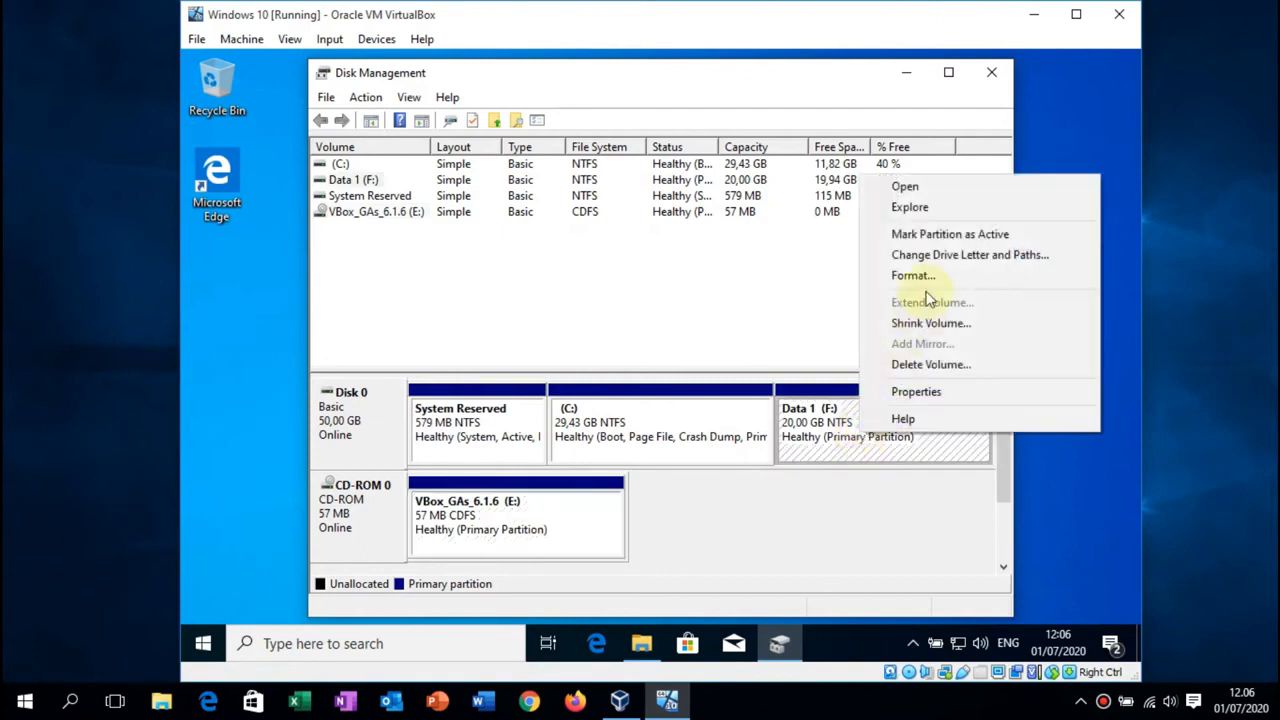
pyautogui.click(918, 256)
pyautogui.click(605, 401)
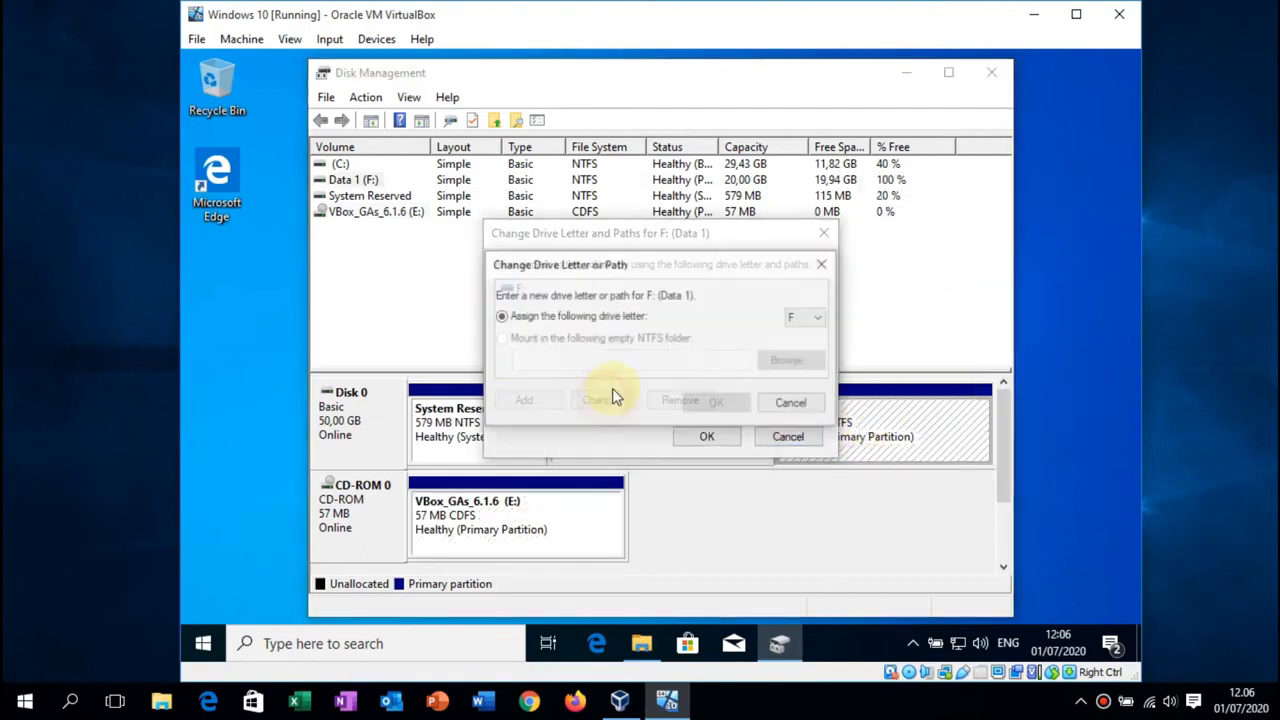
pyautogui.click(807, 316)
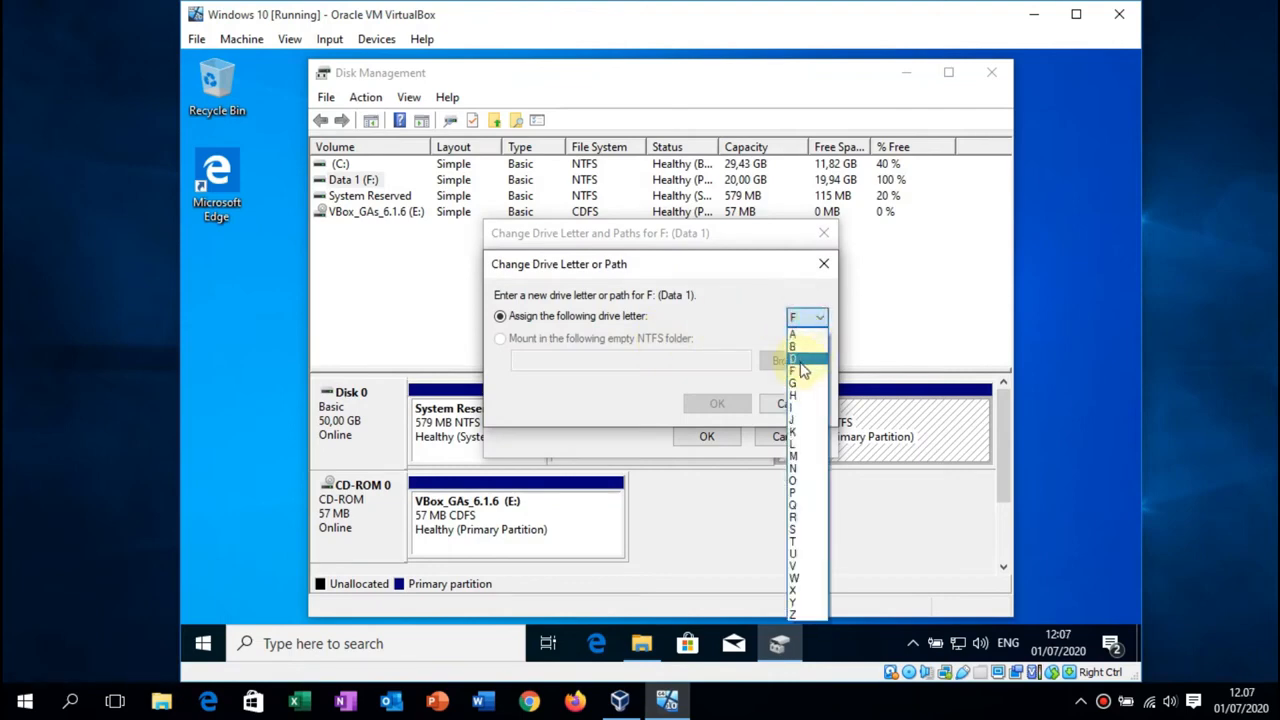
pyautogui.click(798, 360)
pyautogui.click(720, 403)
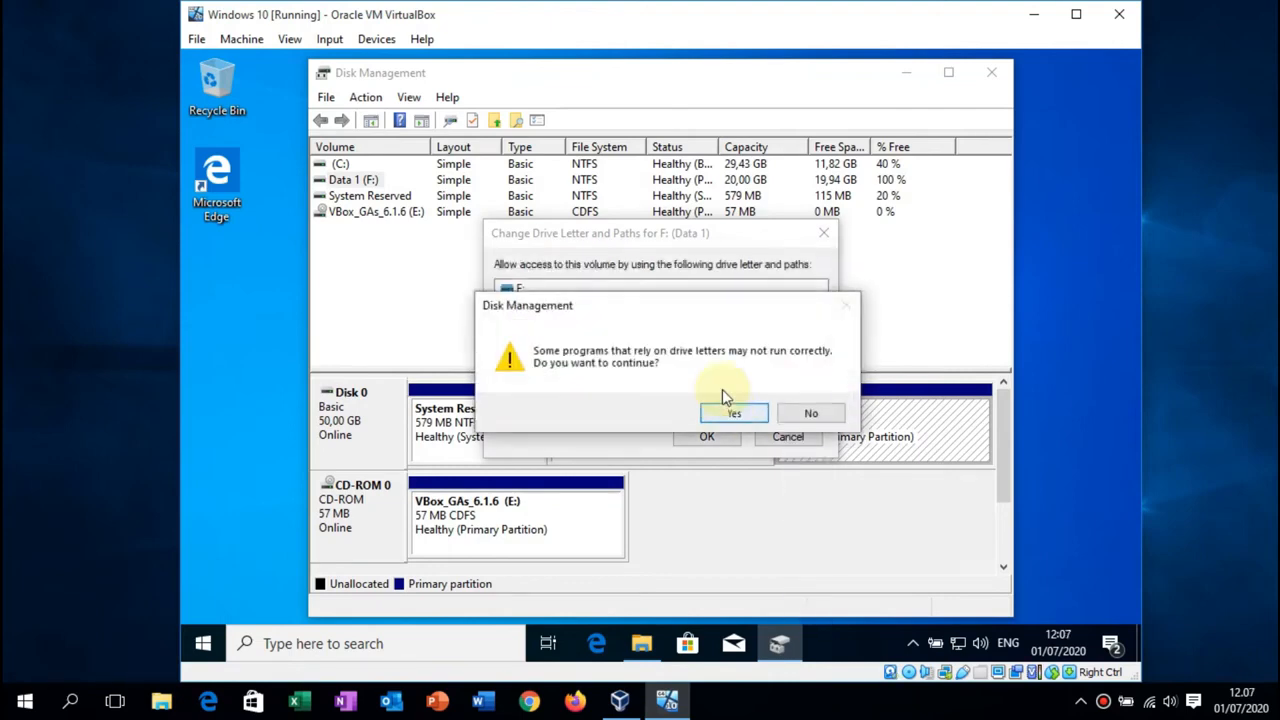
pyautogui.click(734, 414)
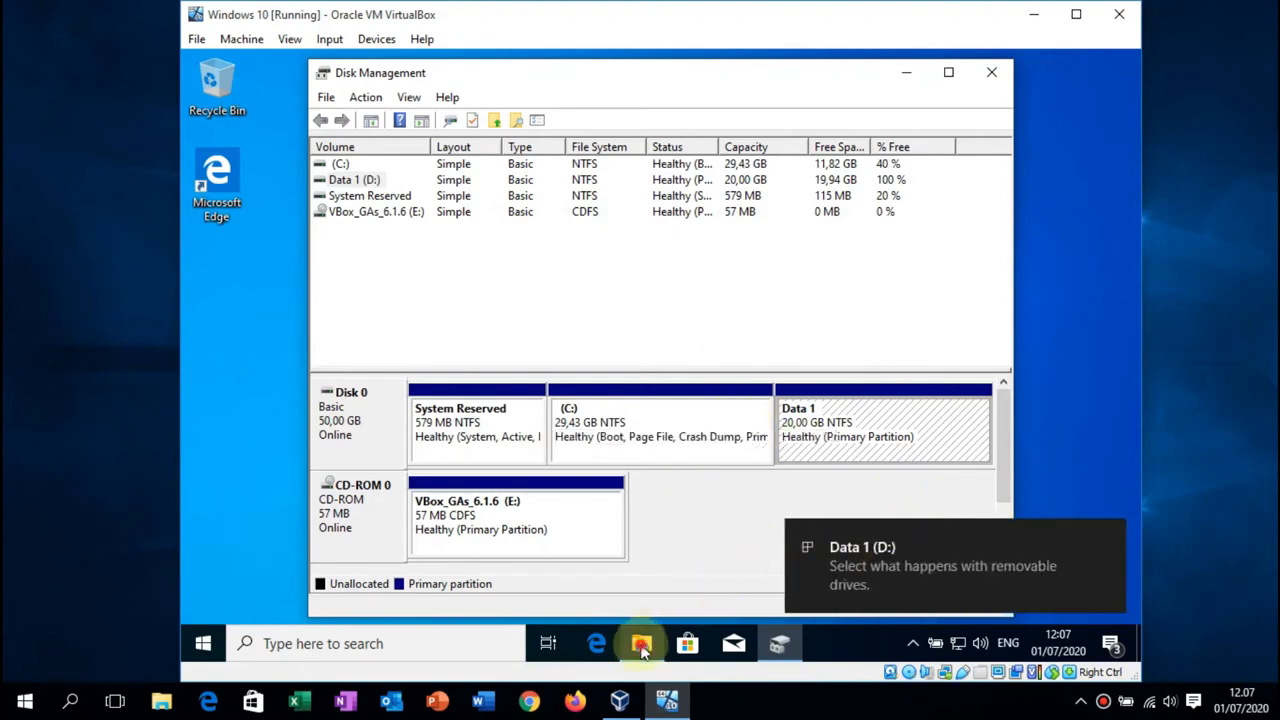
# Check the drive letters under This PC in File Explorer, look inside Data 1 (D:), return to This PC and minimize the window
pyautogui.click(641, 645)
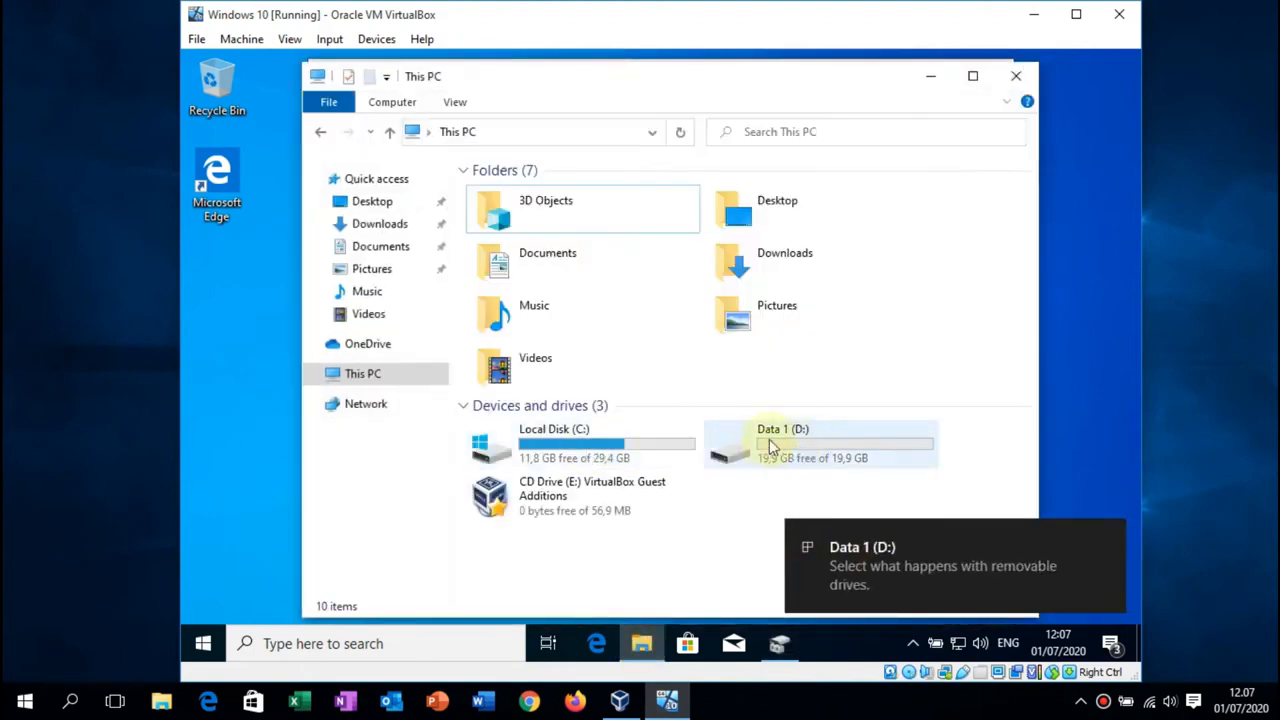
pyautogui.click(1108, 538)
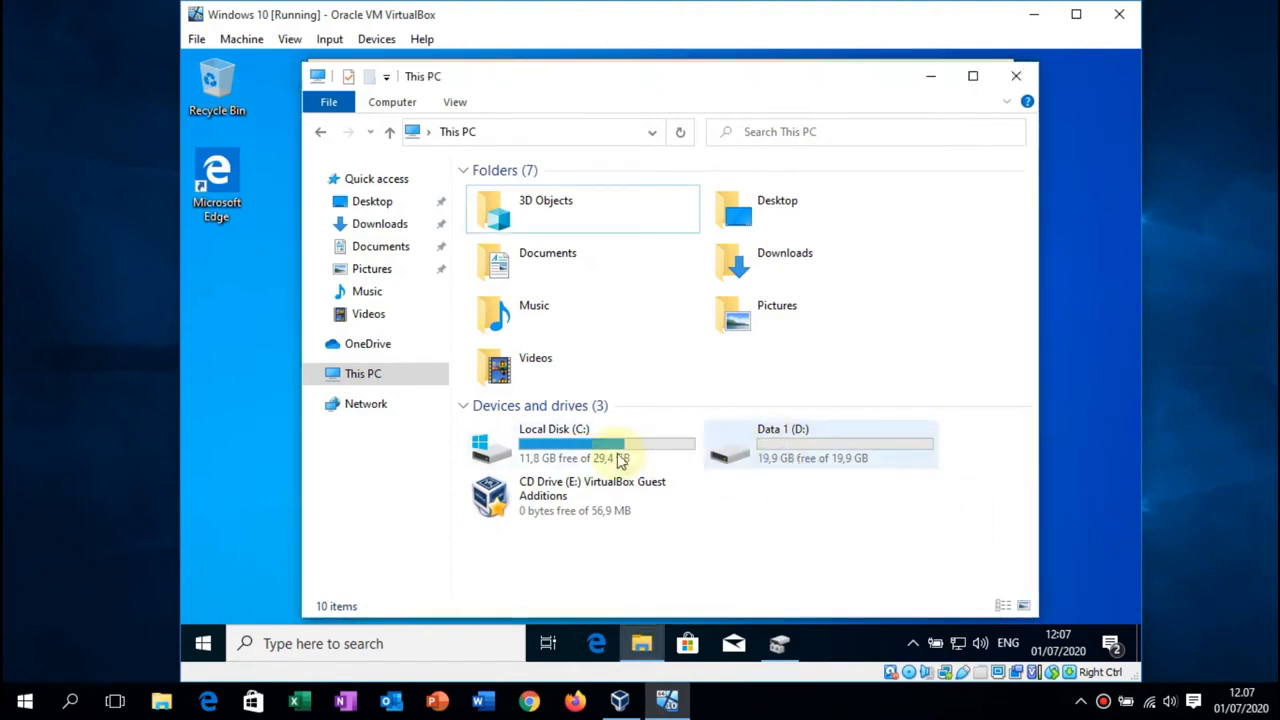
pyautogui.doubleClick(802, 452)
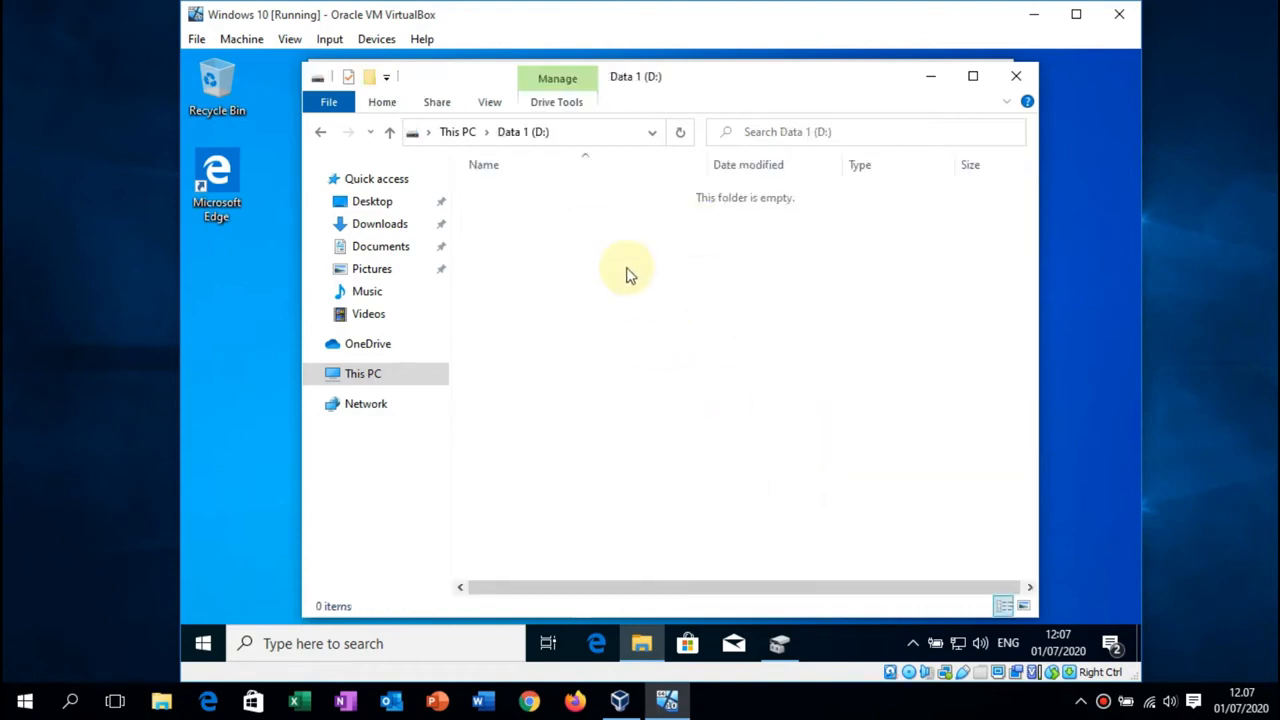
pyautogui.click(372, 378)
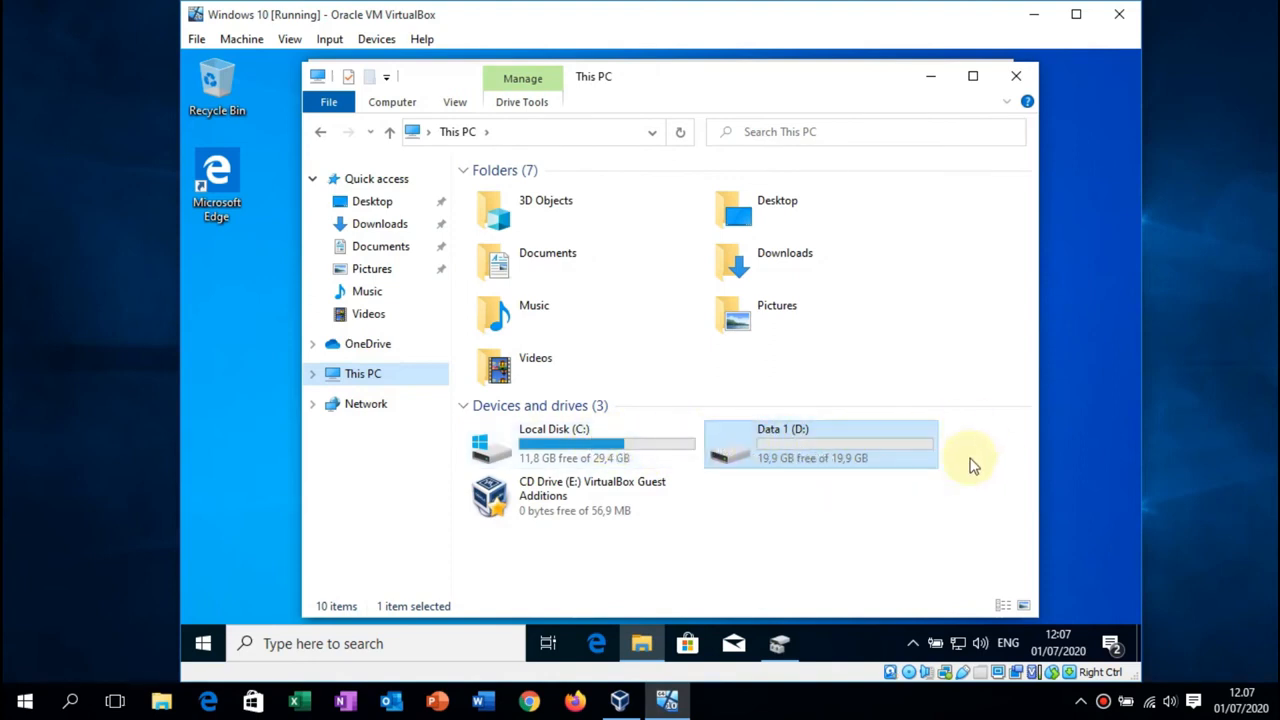
pyautogui.click(930, 86)
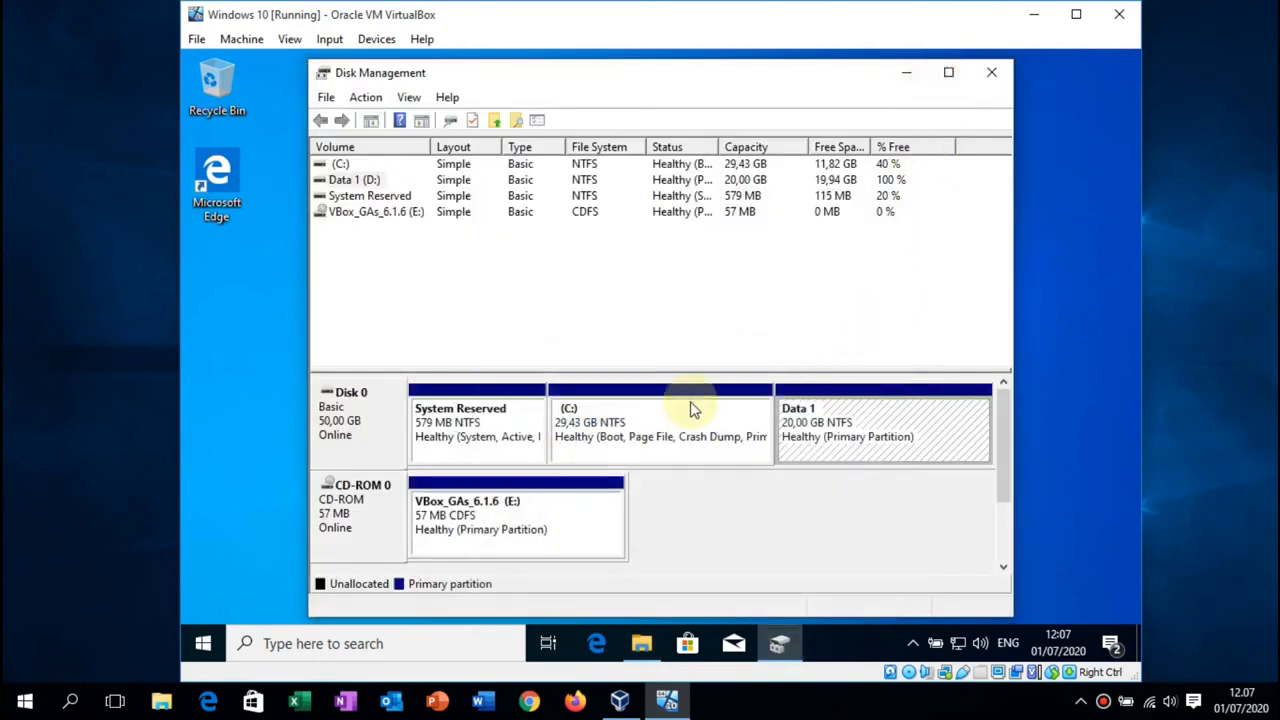
# Shrink the C: volume by 10240 MB
pyautogui.rightClick(624, 426)
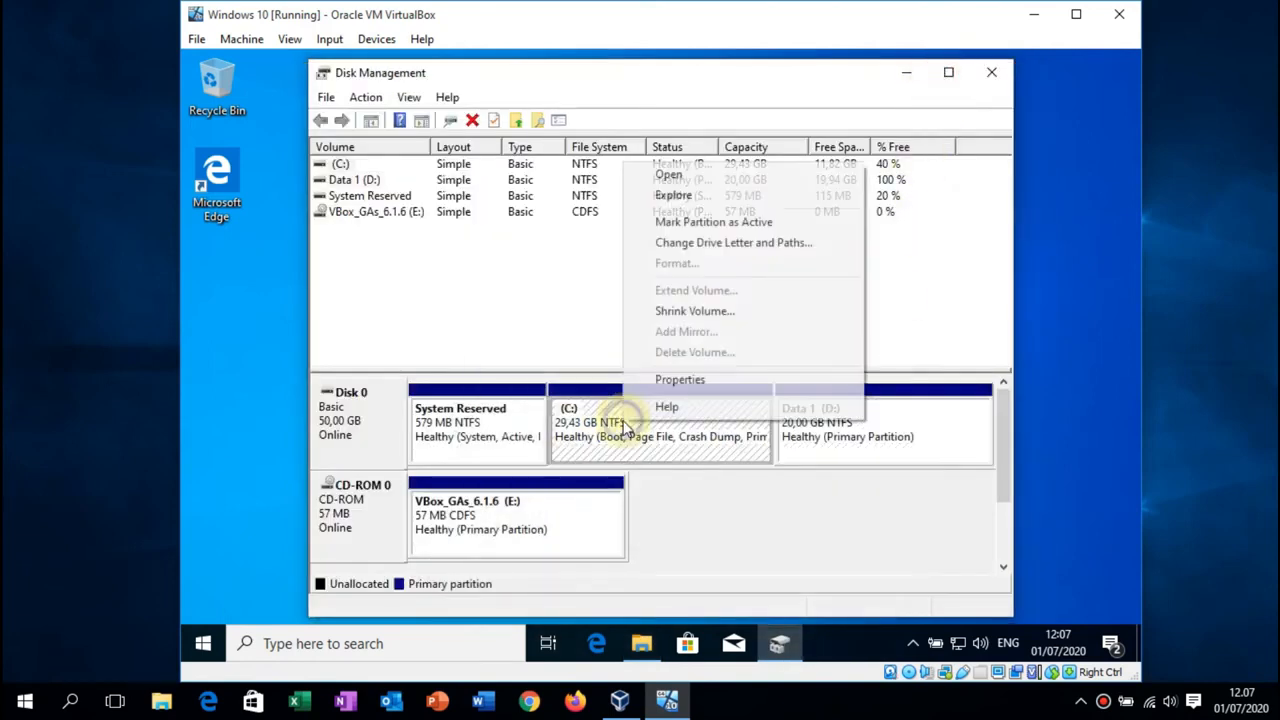
pyautogui.click(657, 312)
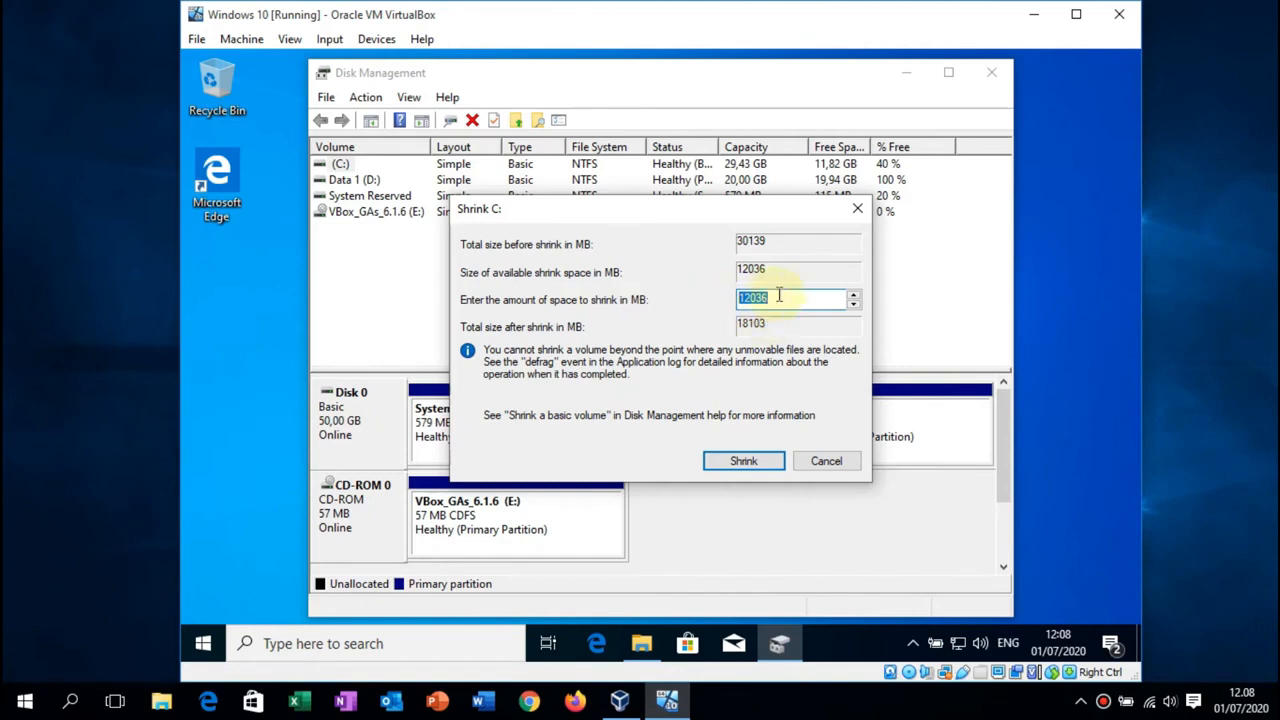
pyautogui.write('1')
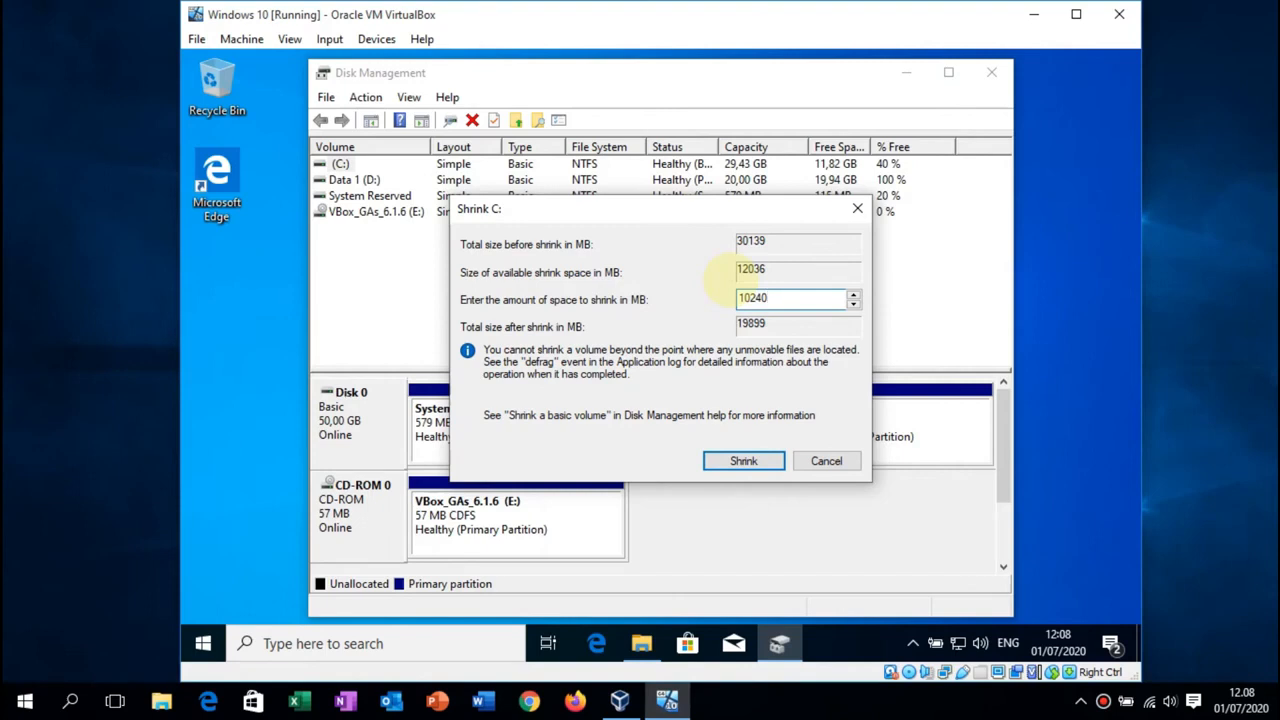
pyautogui.click(744, 462)
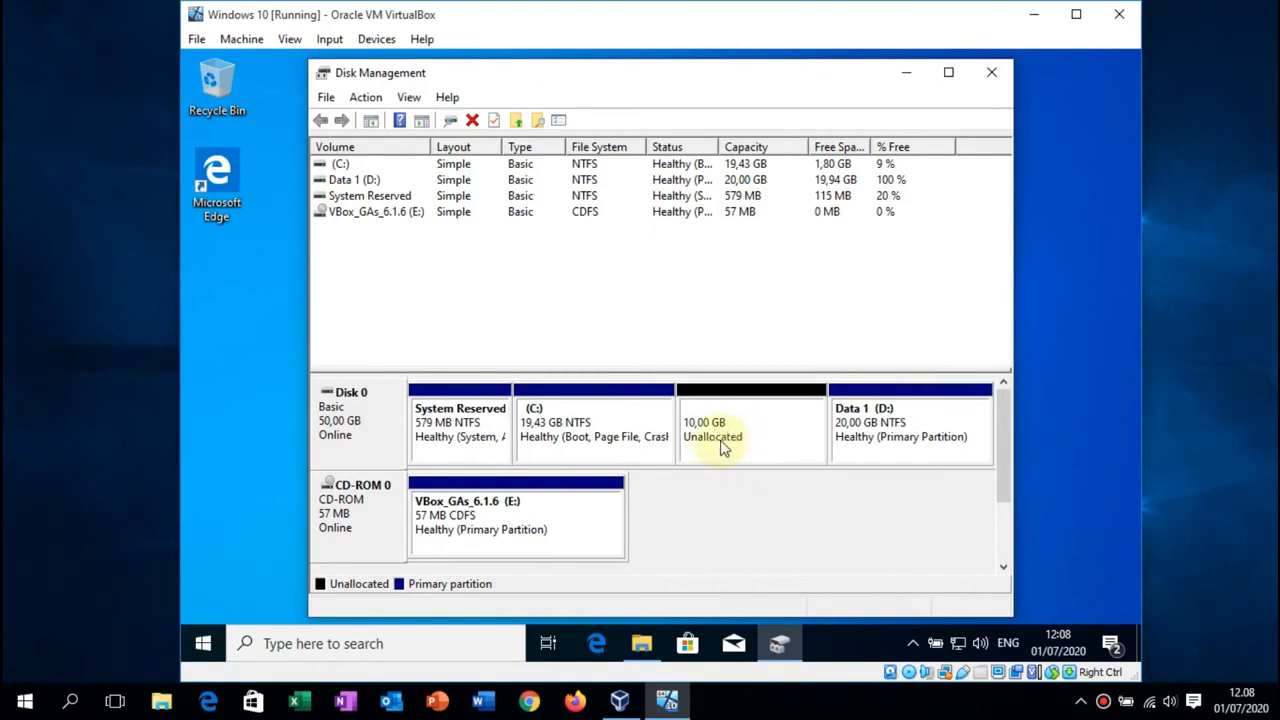
# Set up a new simple volume in the unallocated space with the full 10239 MB and drive letter F
pyautogui.rightClick(737, 440)
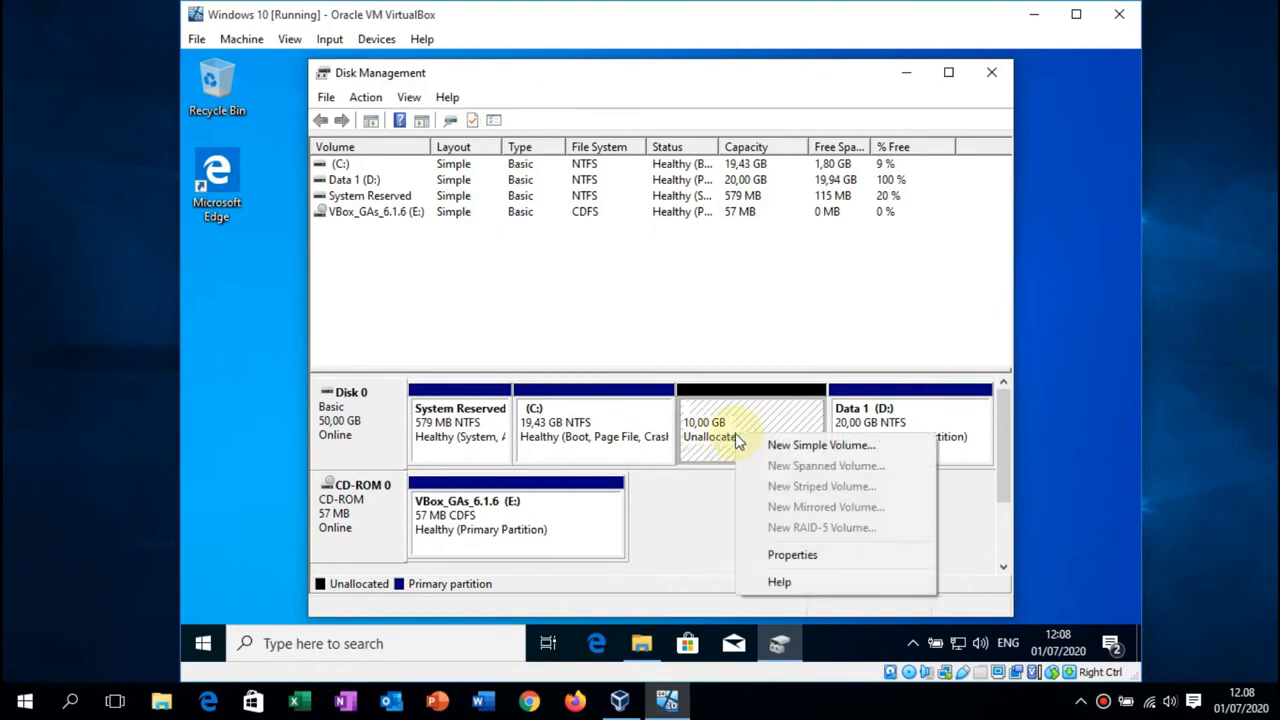
pyautogui.click(785, 450)
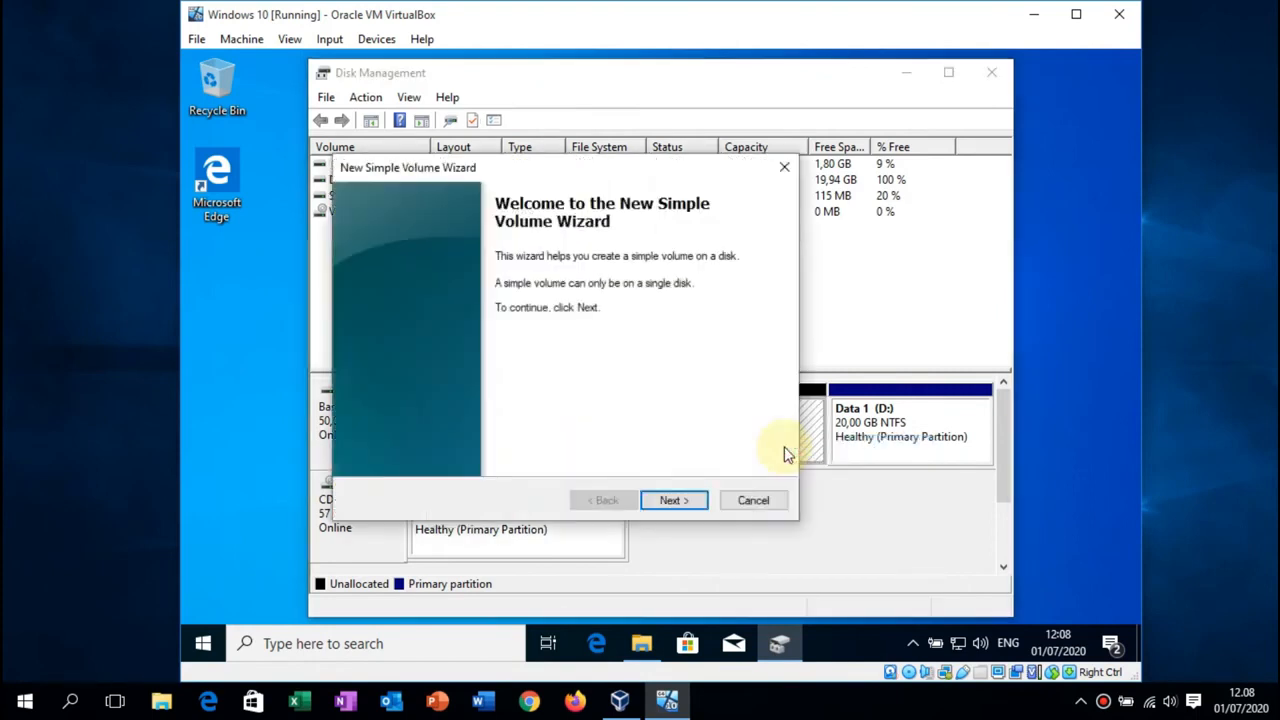
pyautogui.click(684, 503)
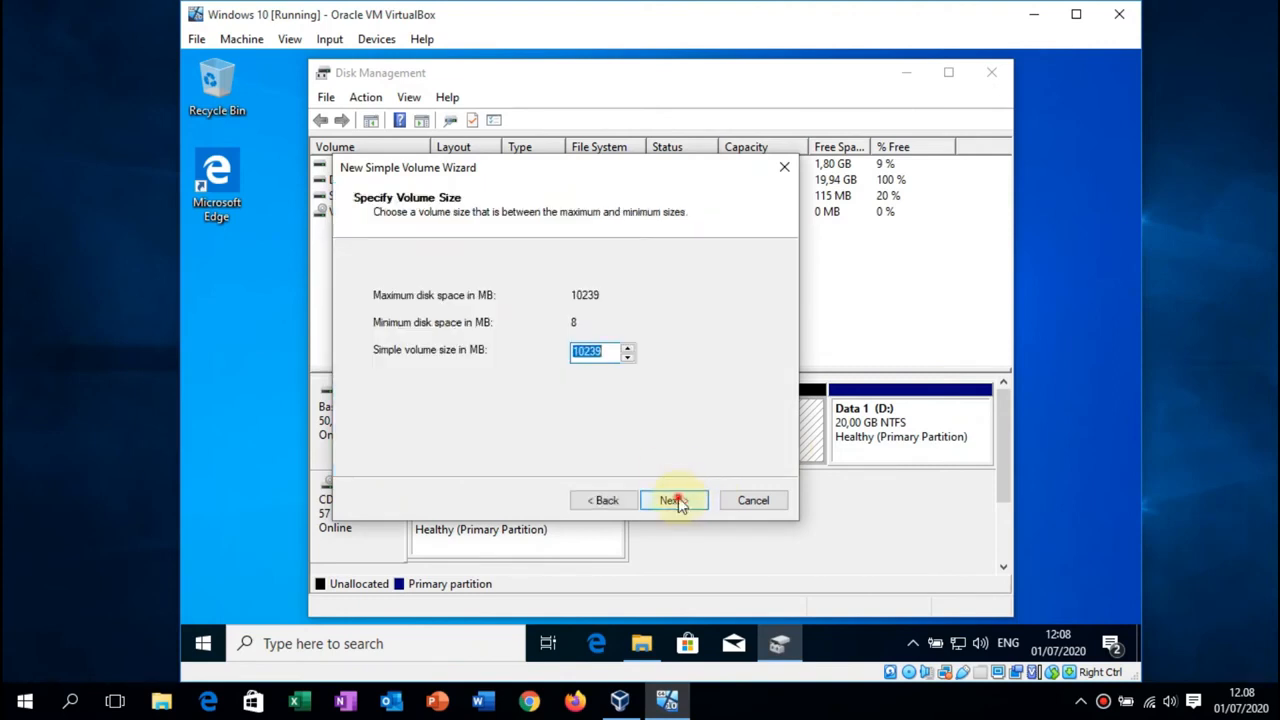
pyautogui.click(684, 502)
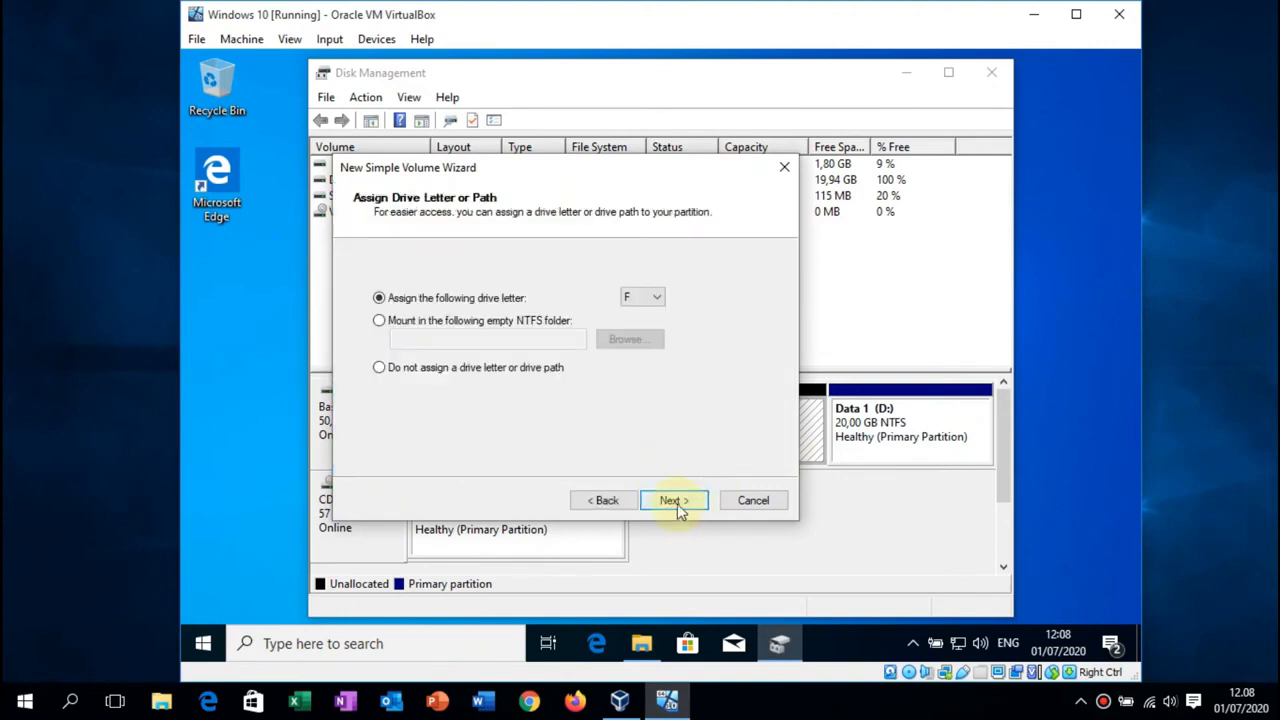
pyautogui.click(677, 500)
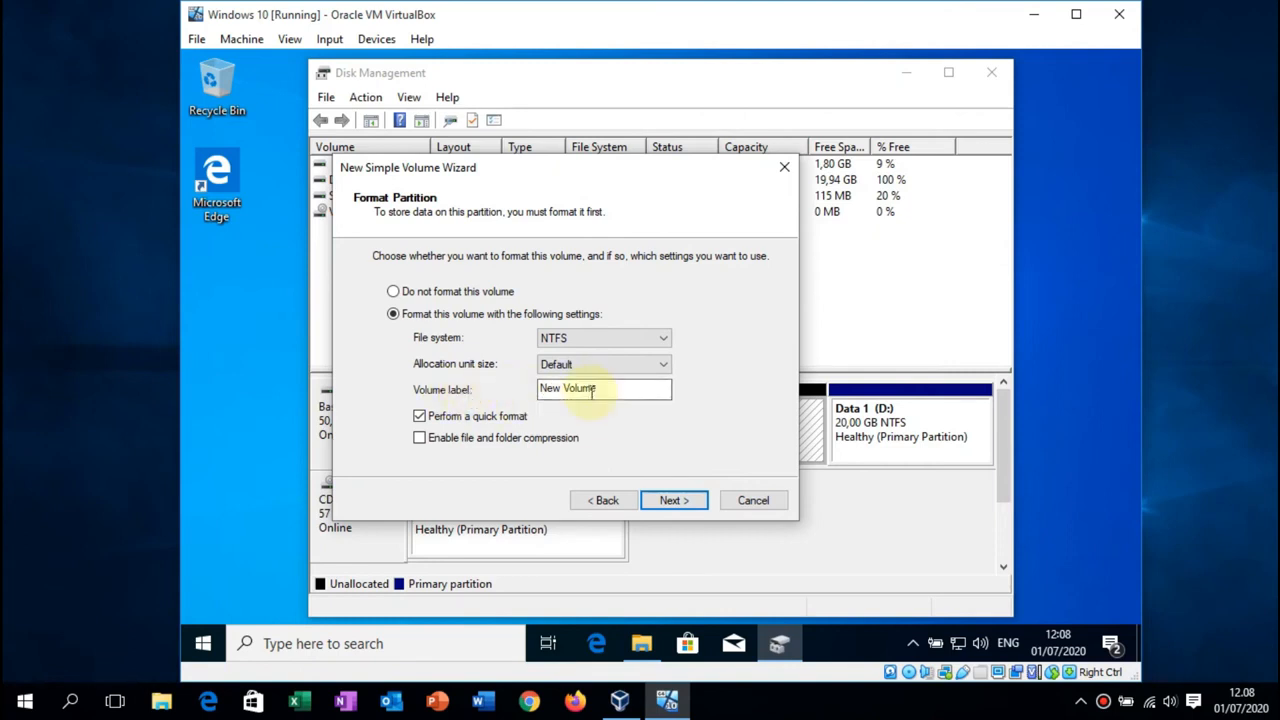
# Label the new volume Data 2, keep NTFS with default allocation unit size and quick format, and finish creating it
pyautogui.moveTo(603, 389); pyautogui.dragTo(517, 388)
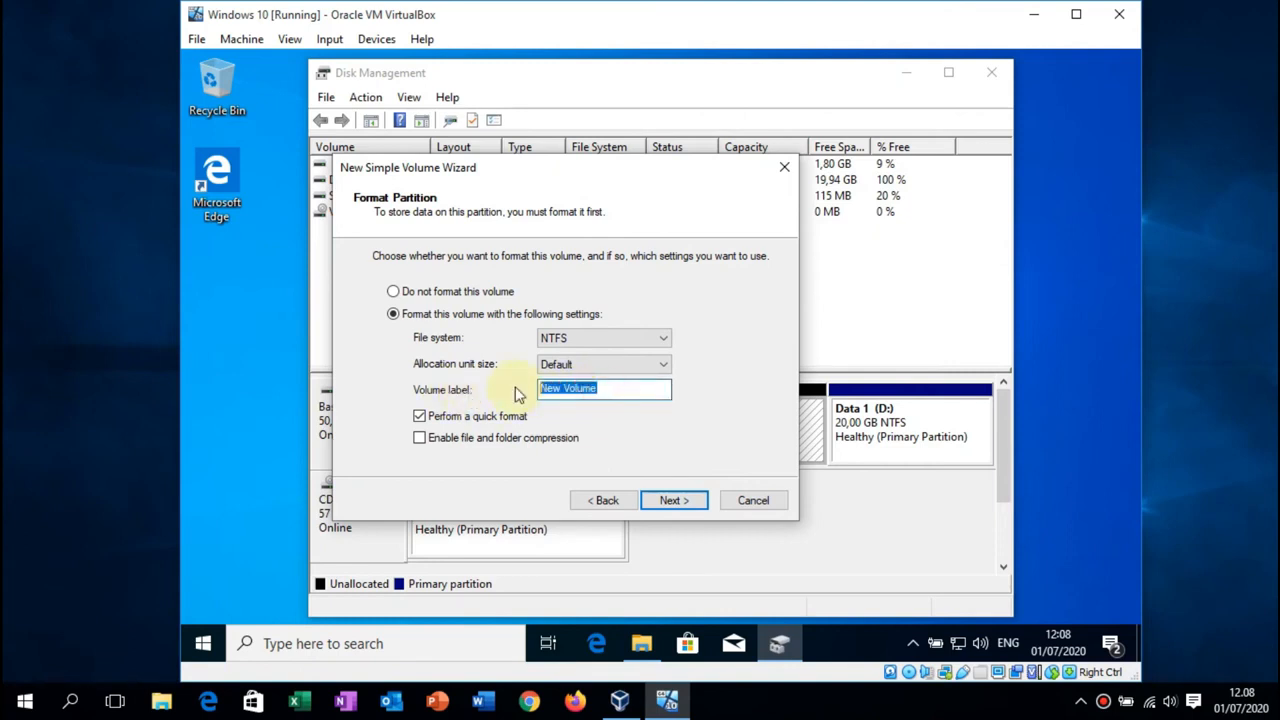
pyautogui.write('Data 2')
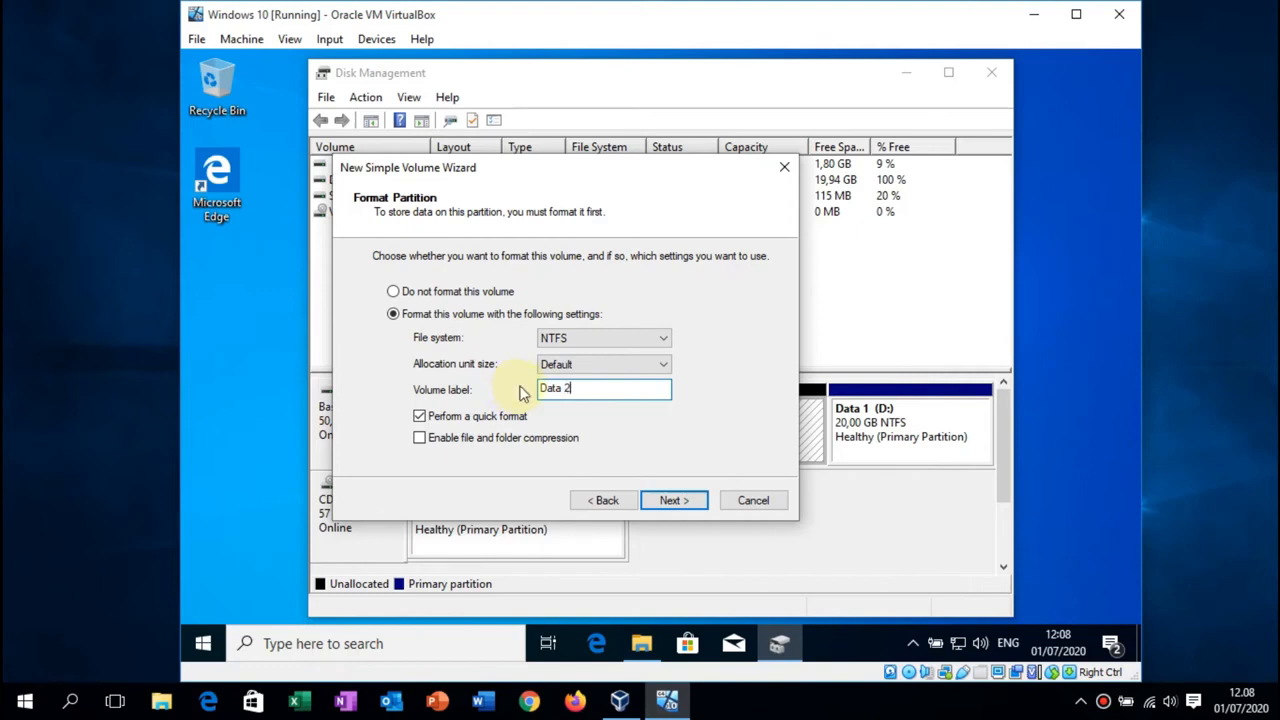
pyautogui.click(673, 501)
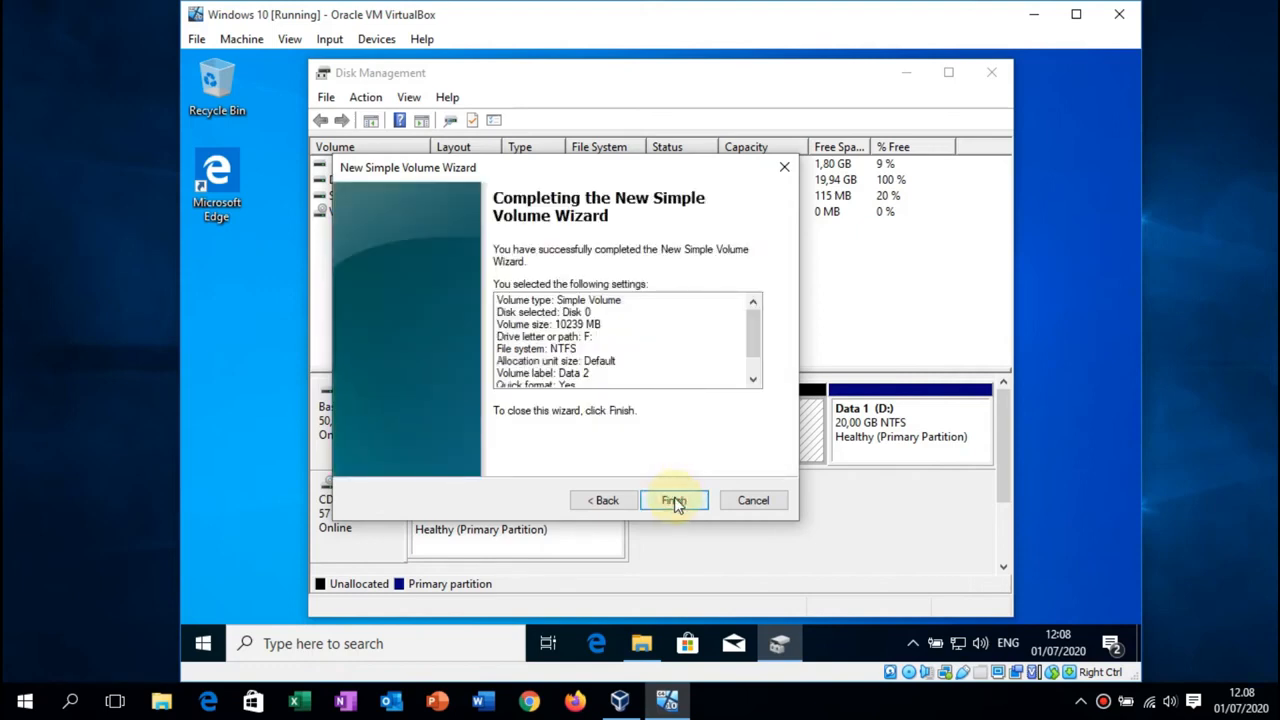
pyautogui.click(673, 501)
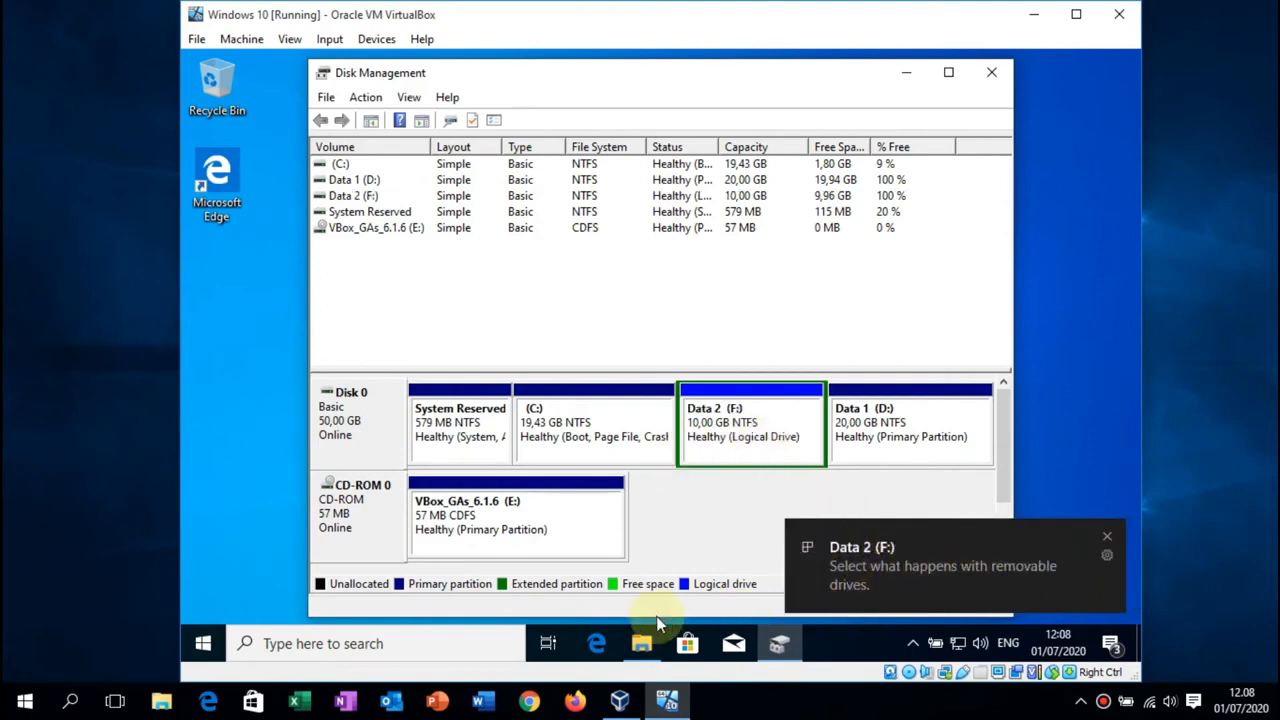
# Check the drives under This PC in File Explorer for the new Data 2 volume, dismissing the removable drive notification
pyautogui.click(641, 643)
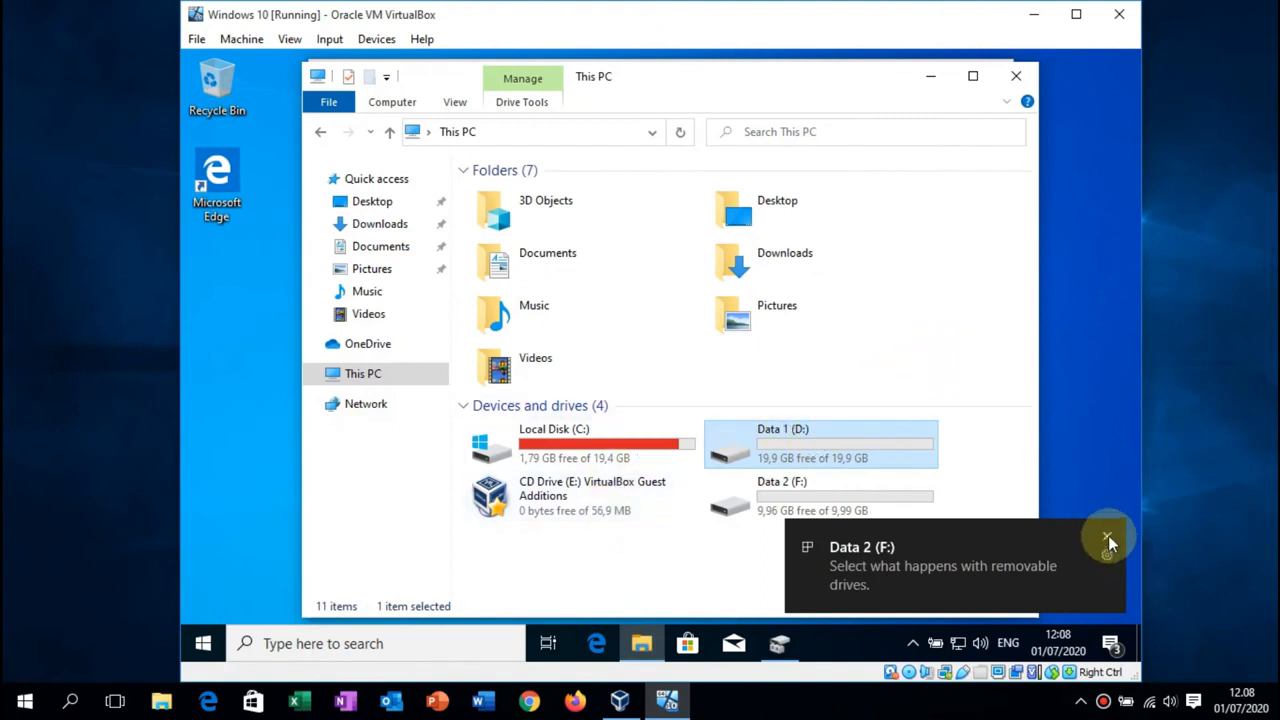
pyautogui.click(1108, 541)
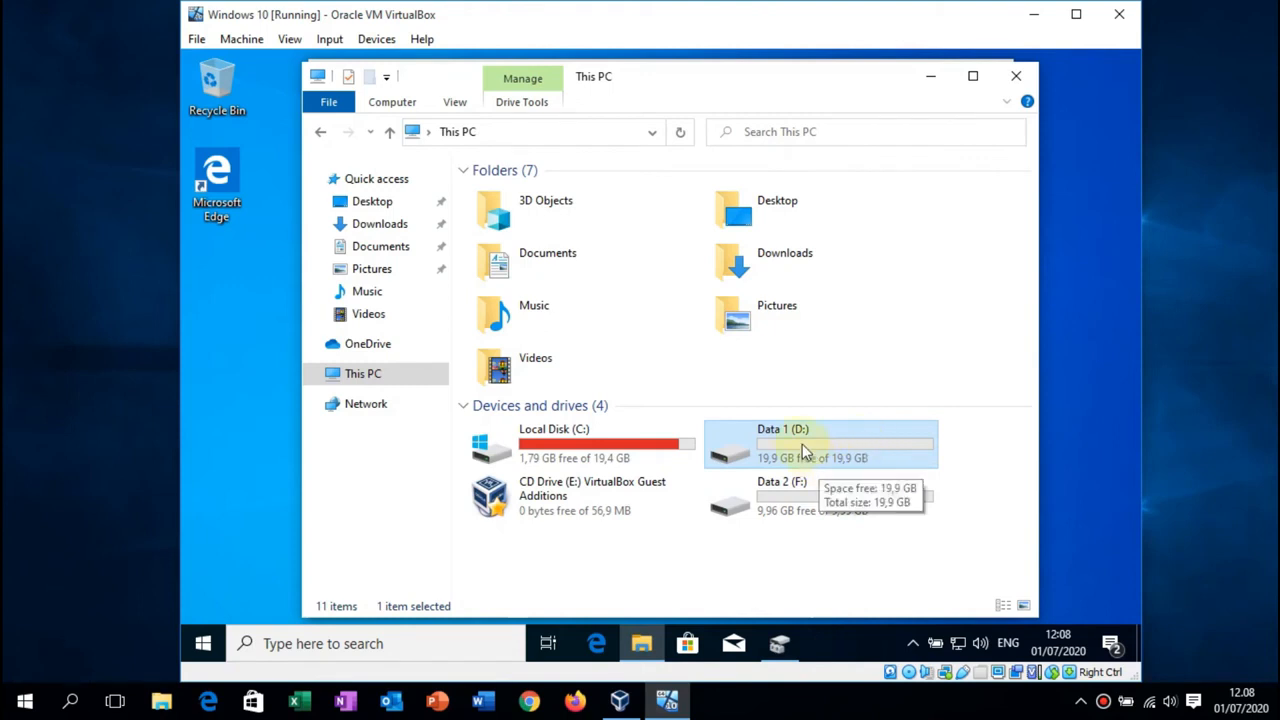
pyautogui.click(782, 493)
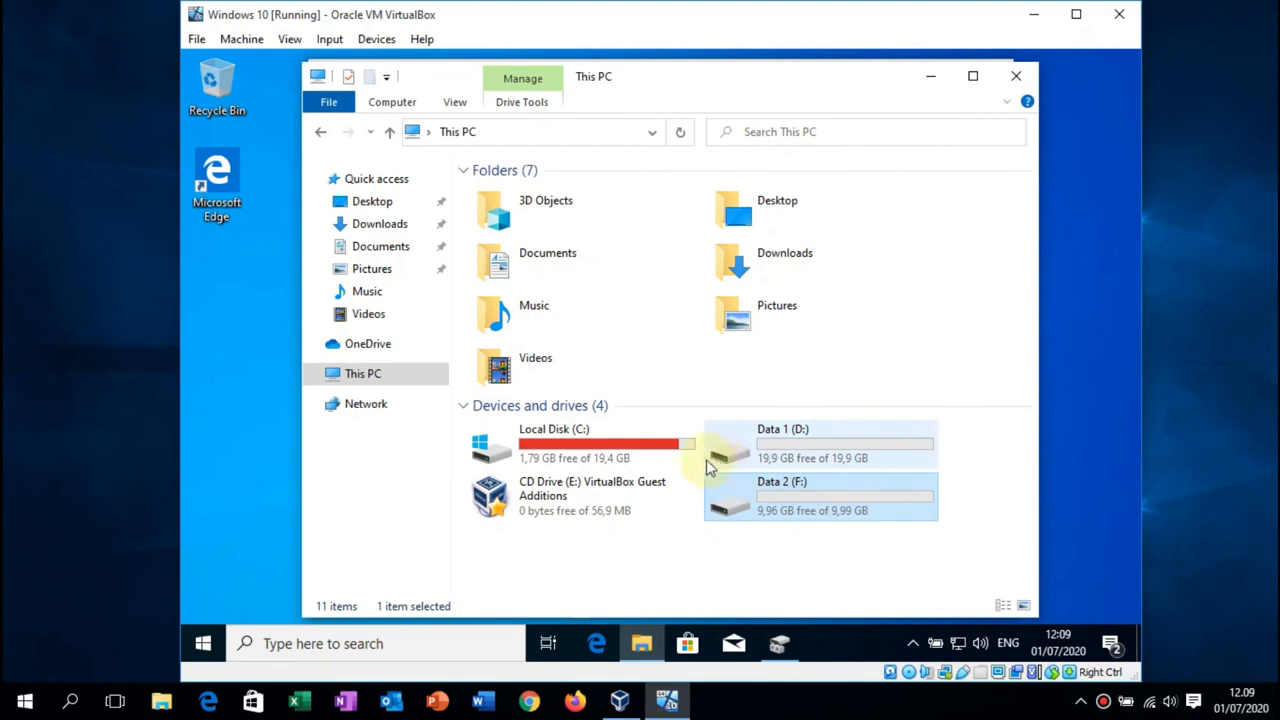
pyautogui.moveTo(684, 453)
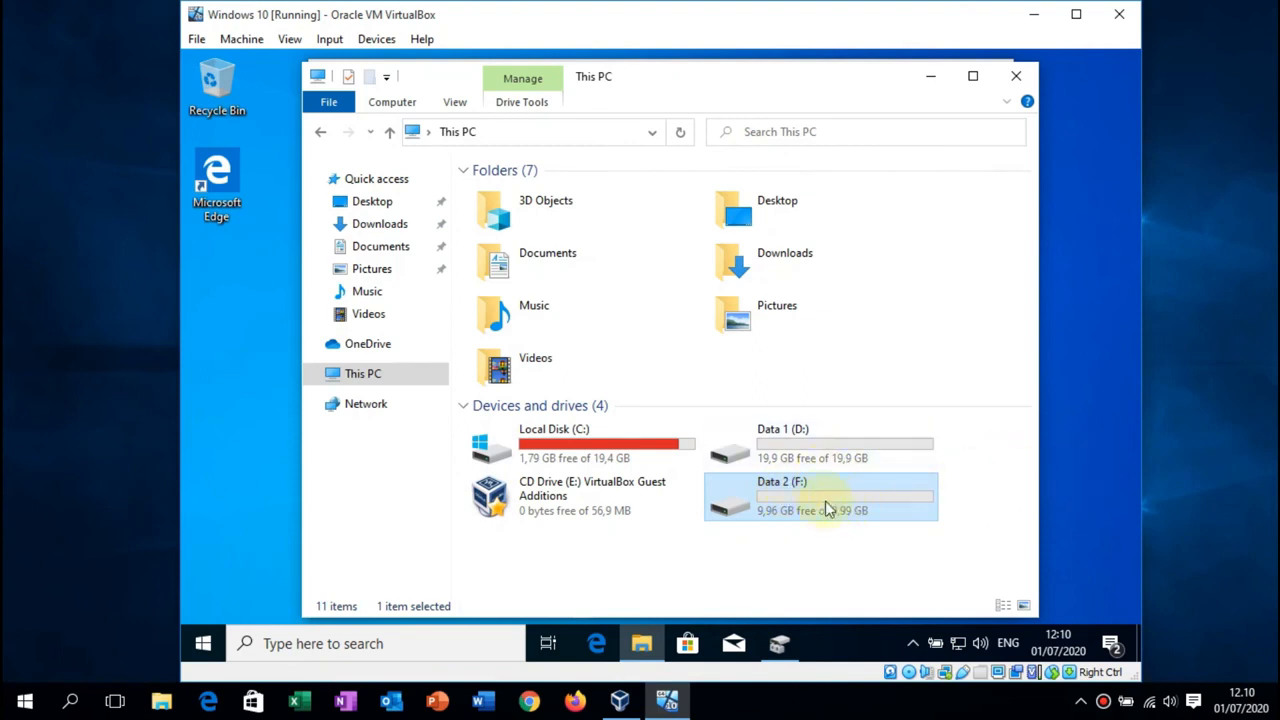
pyautogui.click(1086, 491)
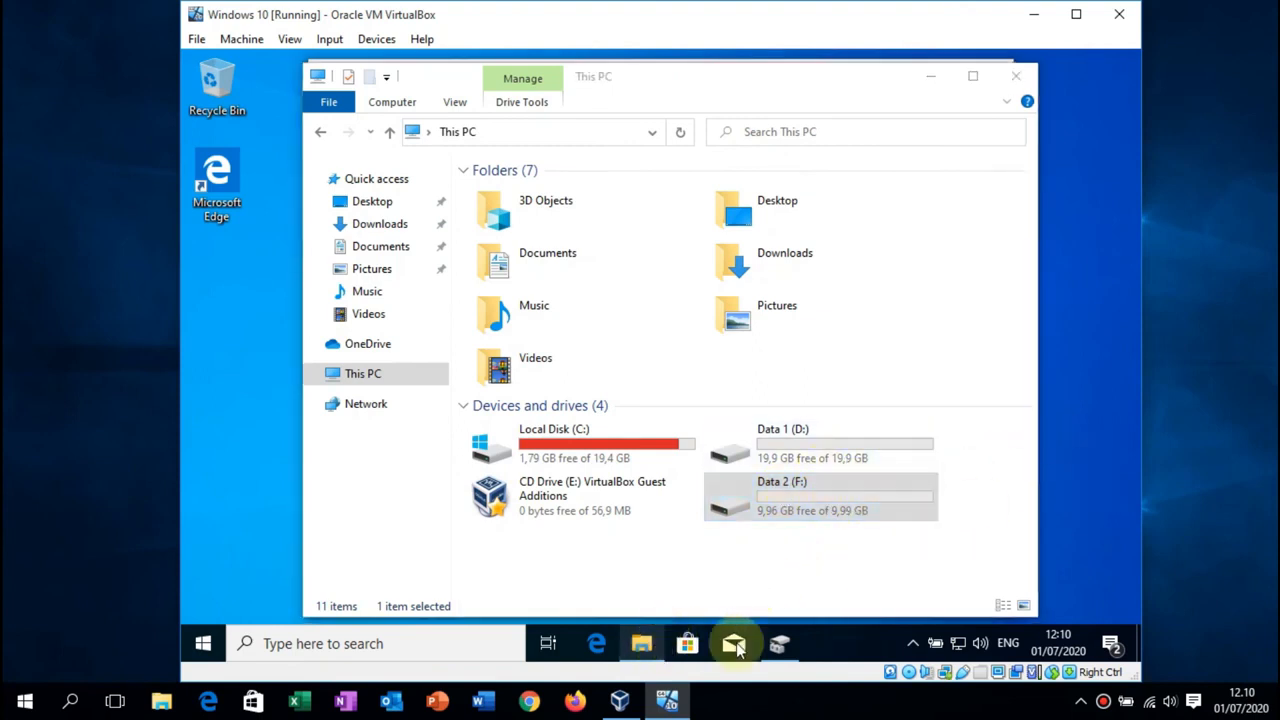
# Return to Disk Management and delete the Data 2 (F:) volume, accepting the loss of its data
pyautogui.click(779, 645)
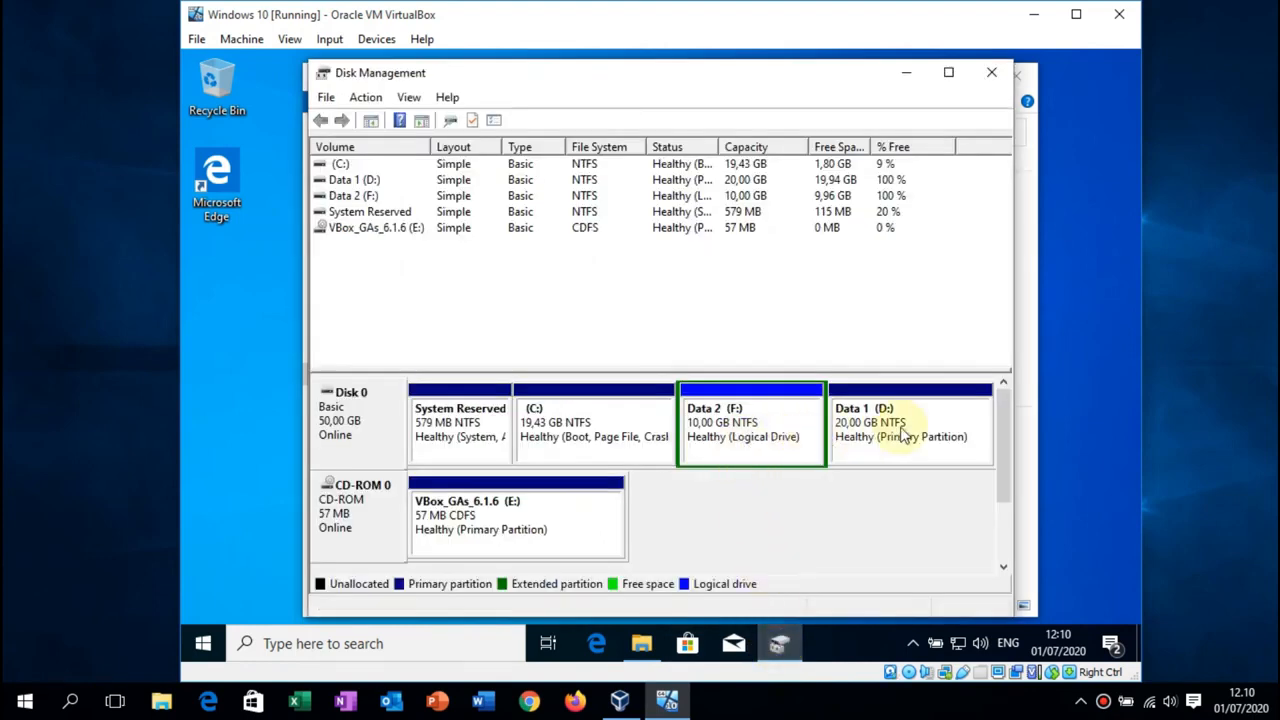
pyautogui.rightClick(740, 444)
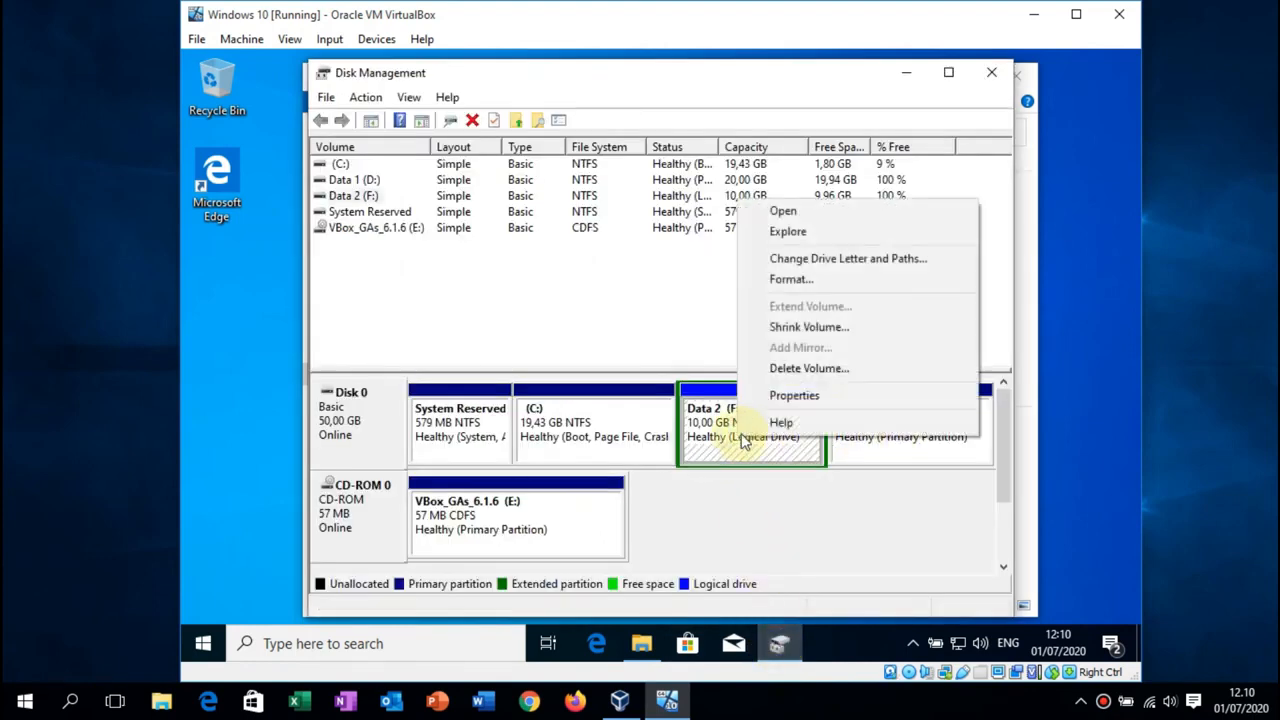
pyautogui.click(828, 370)
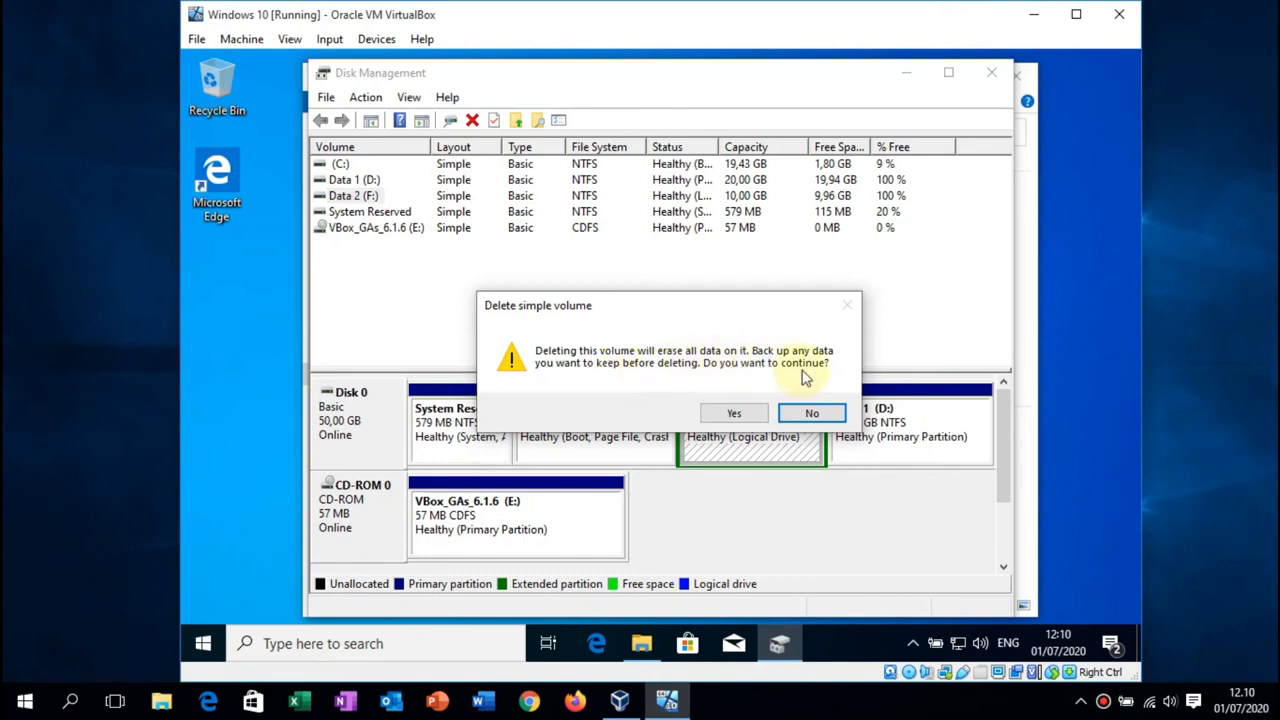
pyautogui.click(734, 416)
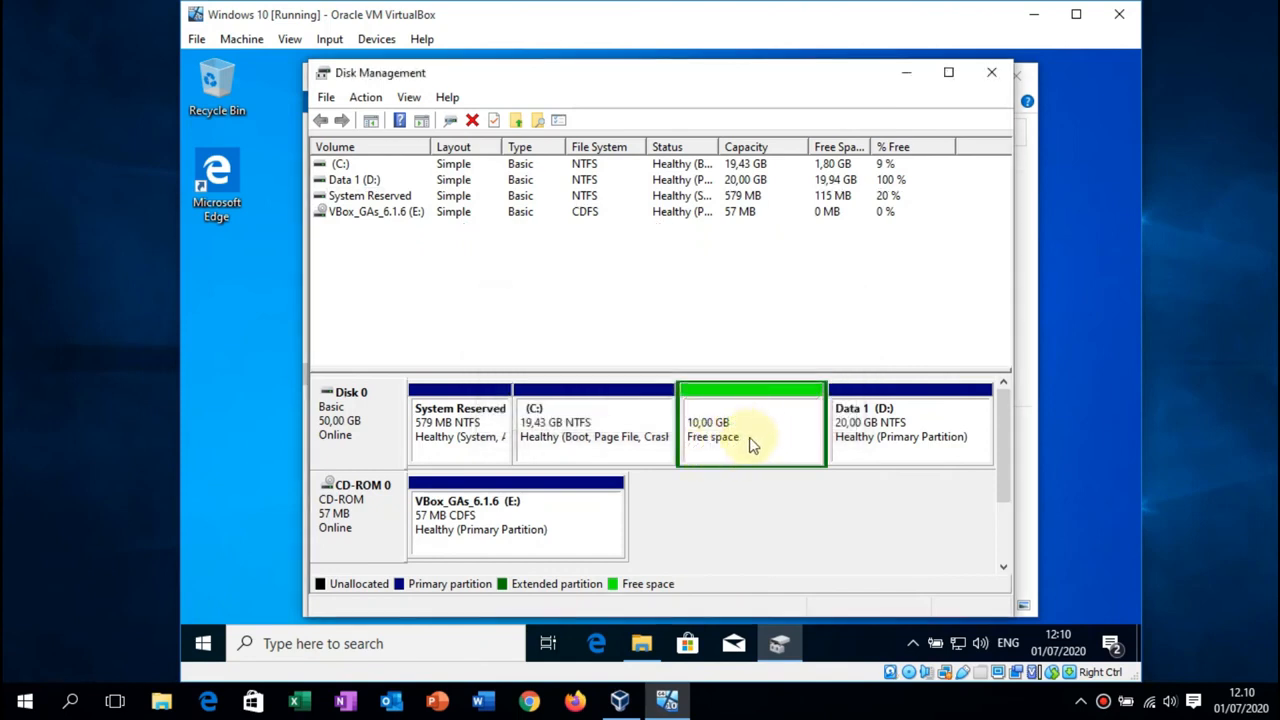
# Delete the free-space partition between C: and Data 1, and check the remaining drives under This PC in File Explorer
pyautogui.rightClick(751, 443)
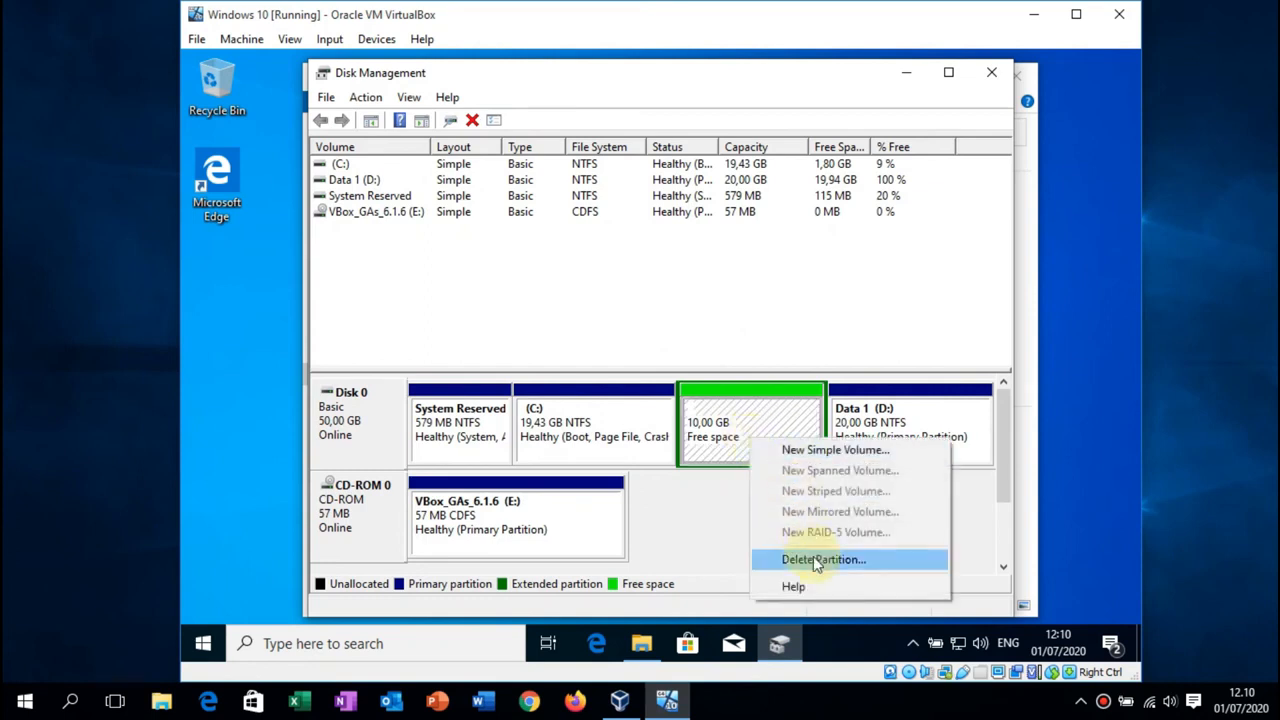
pyautogui.click(815, 561)
pyautogui.click(731, 419)
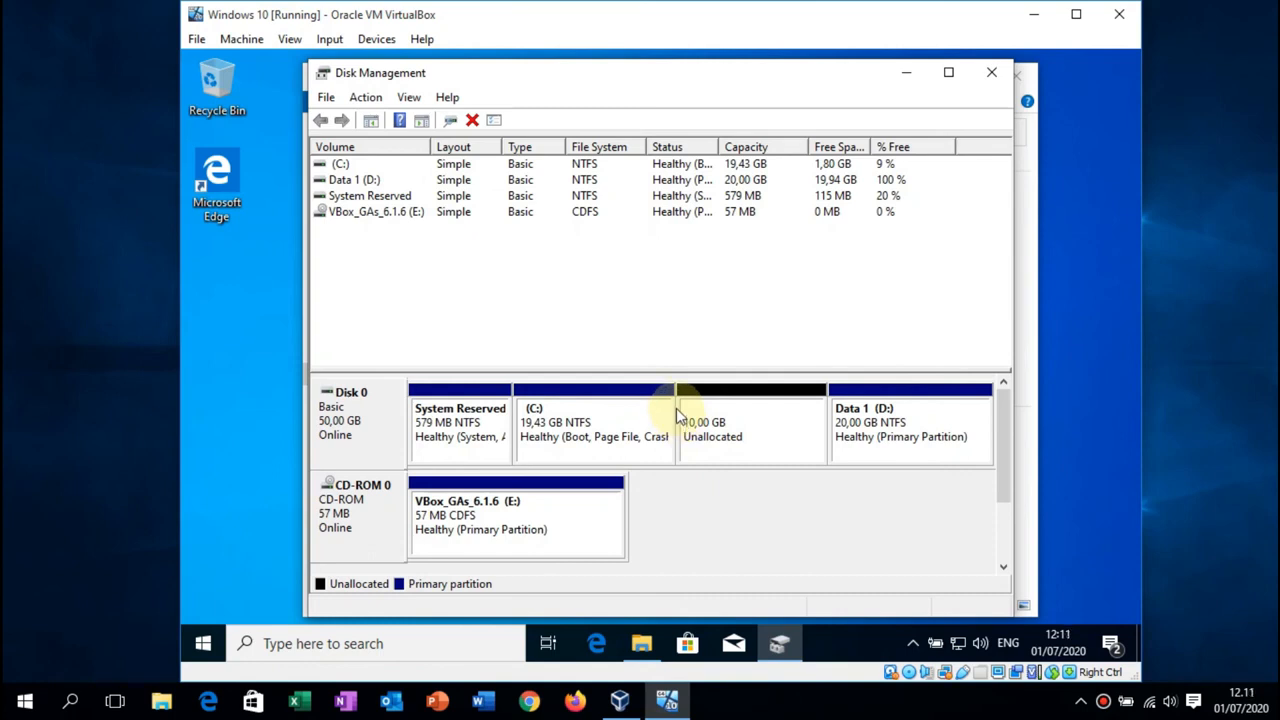
pyautogui.click(641, 643)
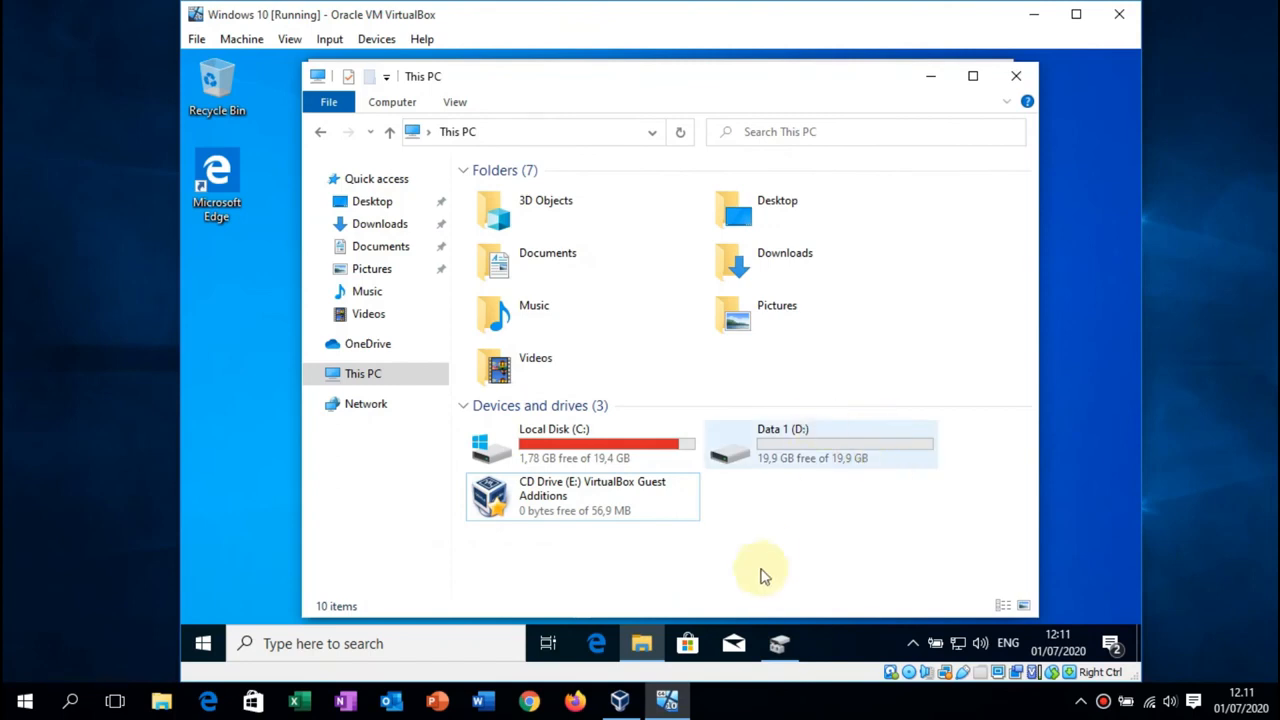
# Switch to Disk Management and set up a new simple volume in the unallocated space, using the full 10239 MB and drive letter F:
pyautogui.click(779, 648)
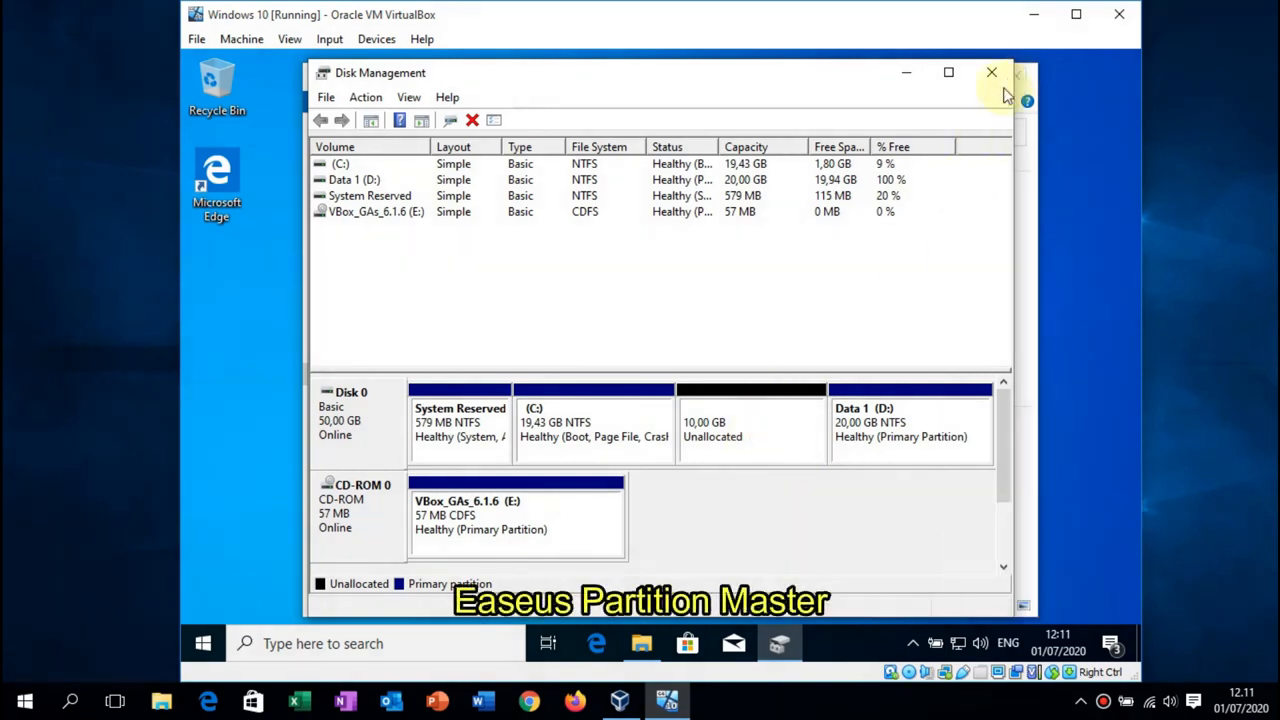
pyautogui.rightClick(752, 434)
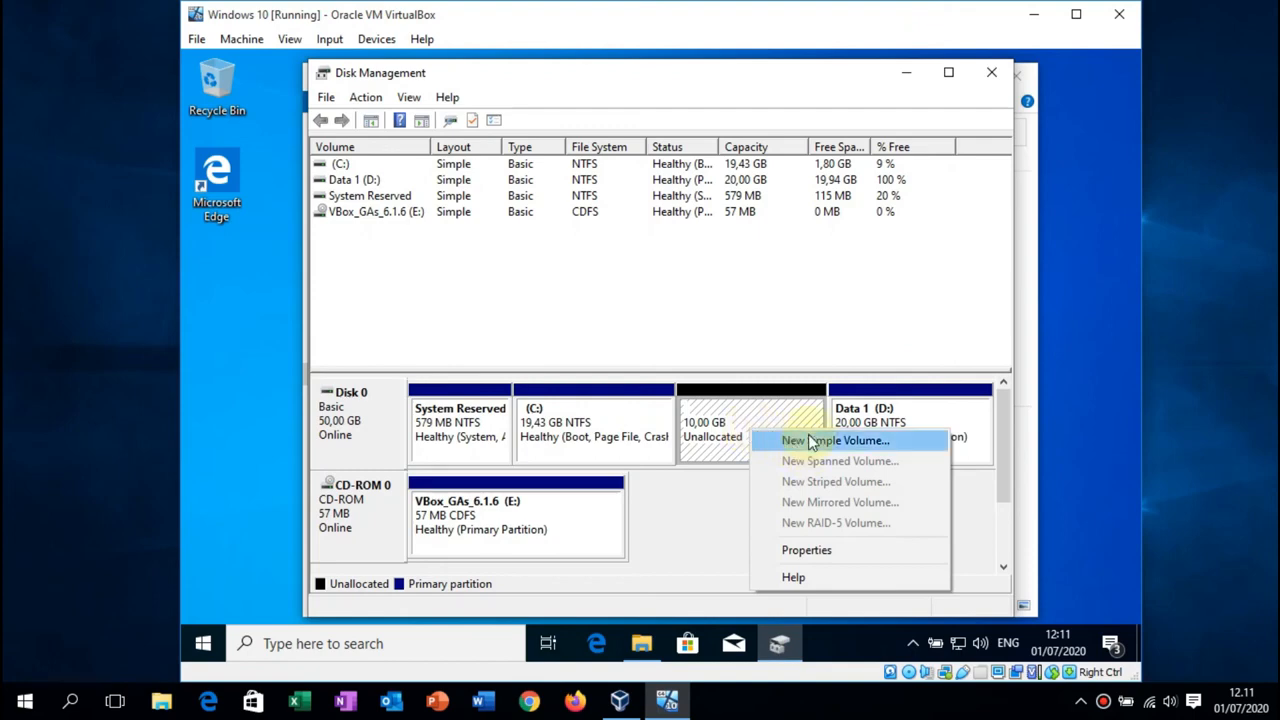
pyautogui.click(812, 441)
pyautogui.click(684, 500)
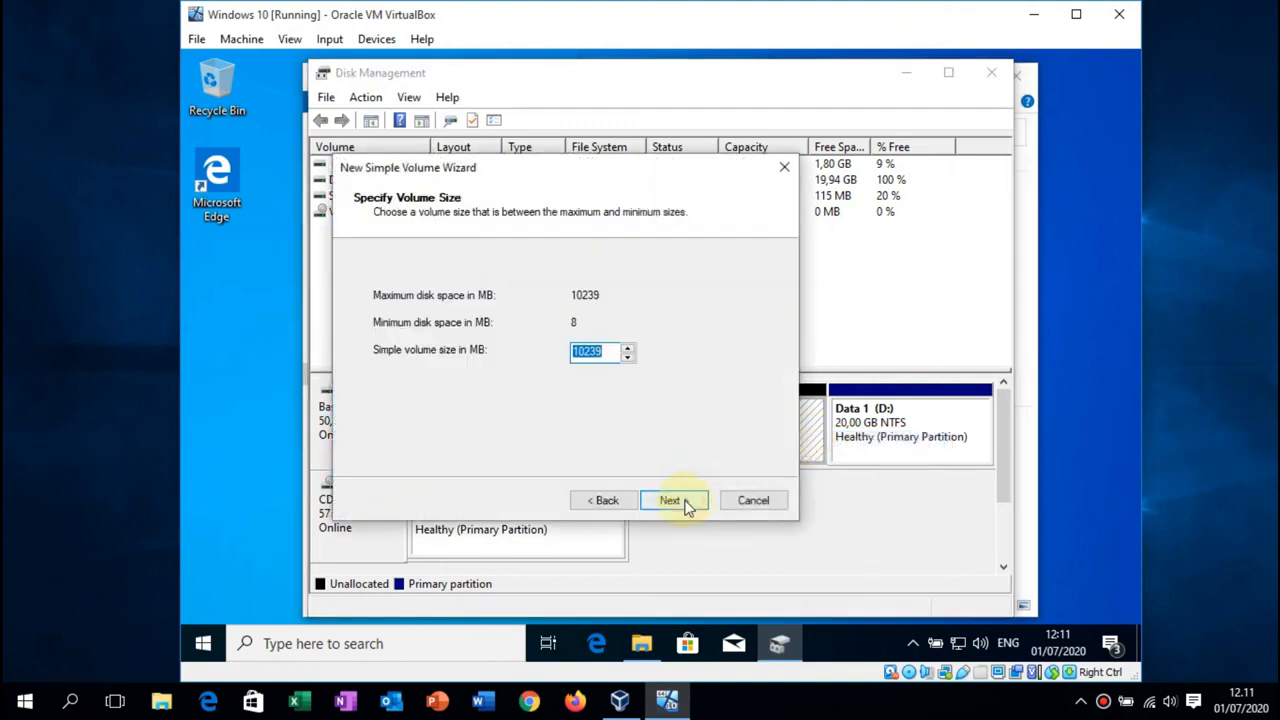
pyautogui.click(686, 502)
pyautogui.click(686, 502)
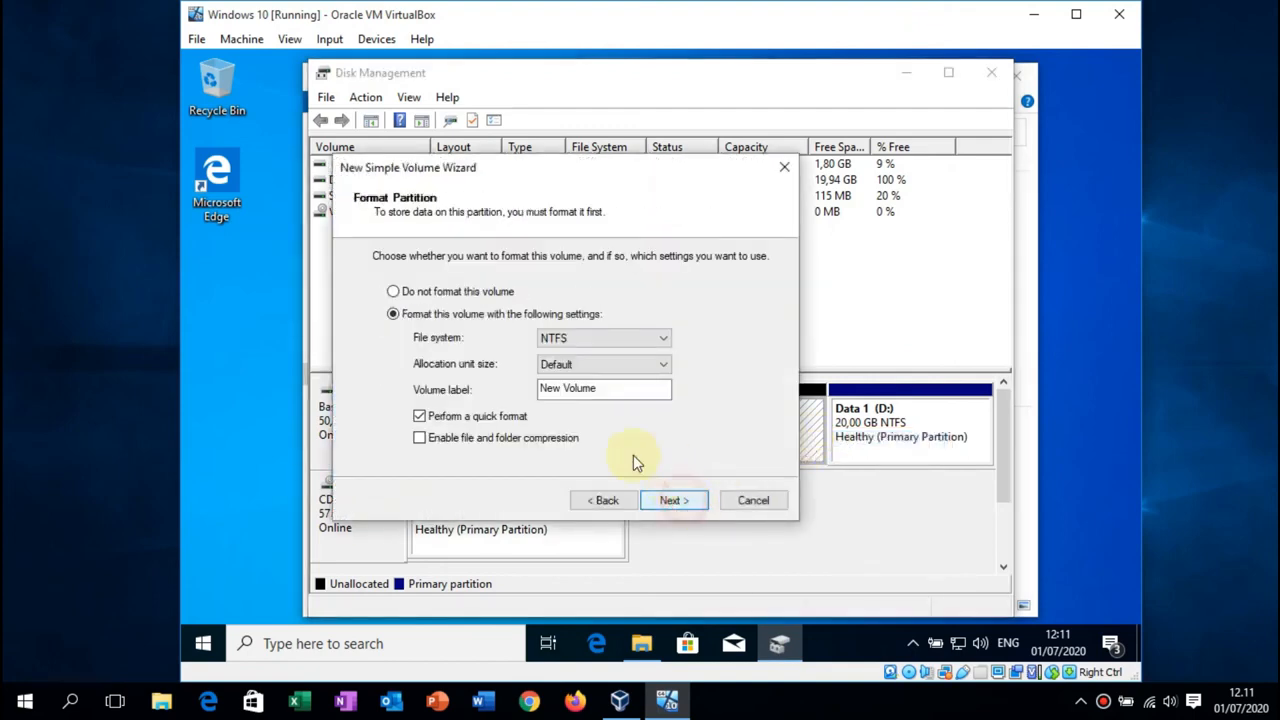
# Label the volume Data 2 with NTFS and quick format, finish creating it, and check the drives under This PC in File Explorer
pyautogui.doubleClick(620, 390)
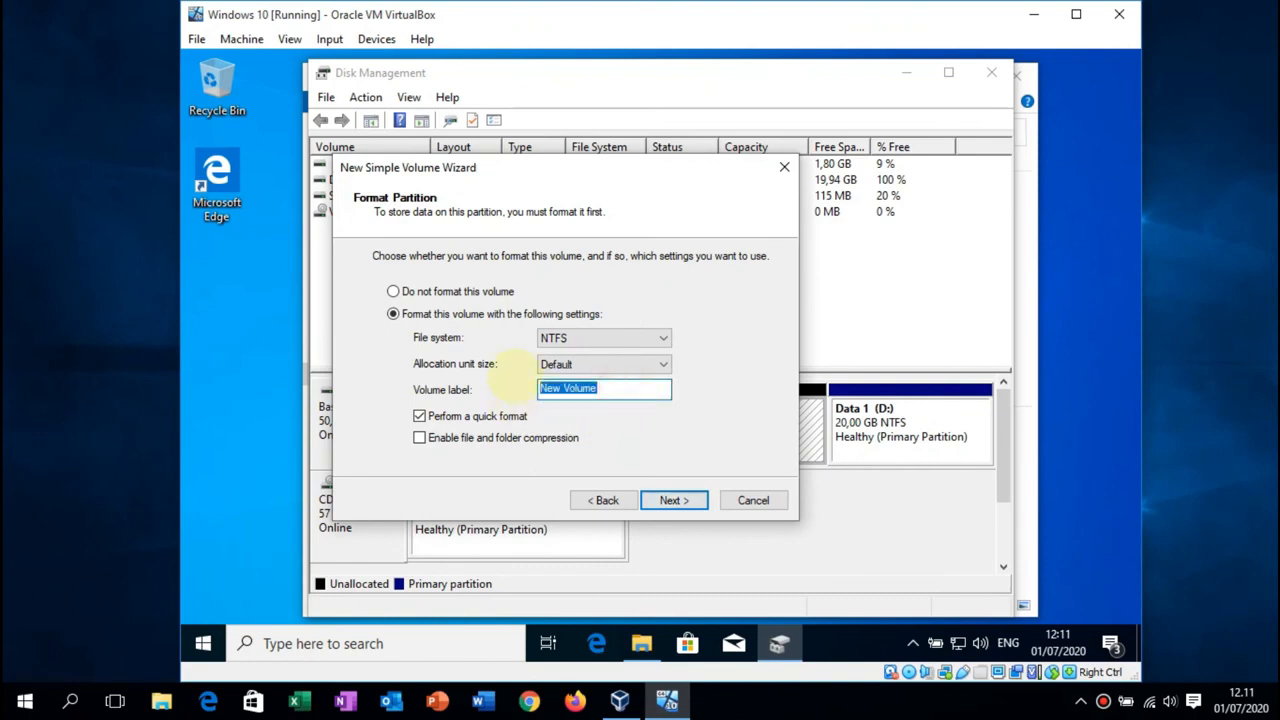
pyautogui.write('Data 2')
pyautogui.click(673, 501)
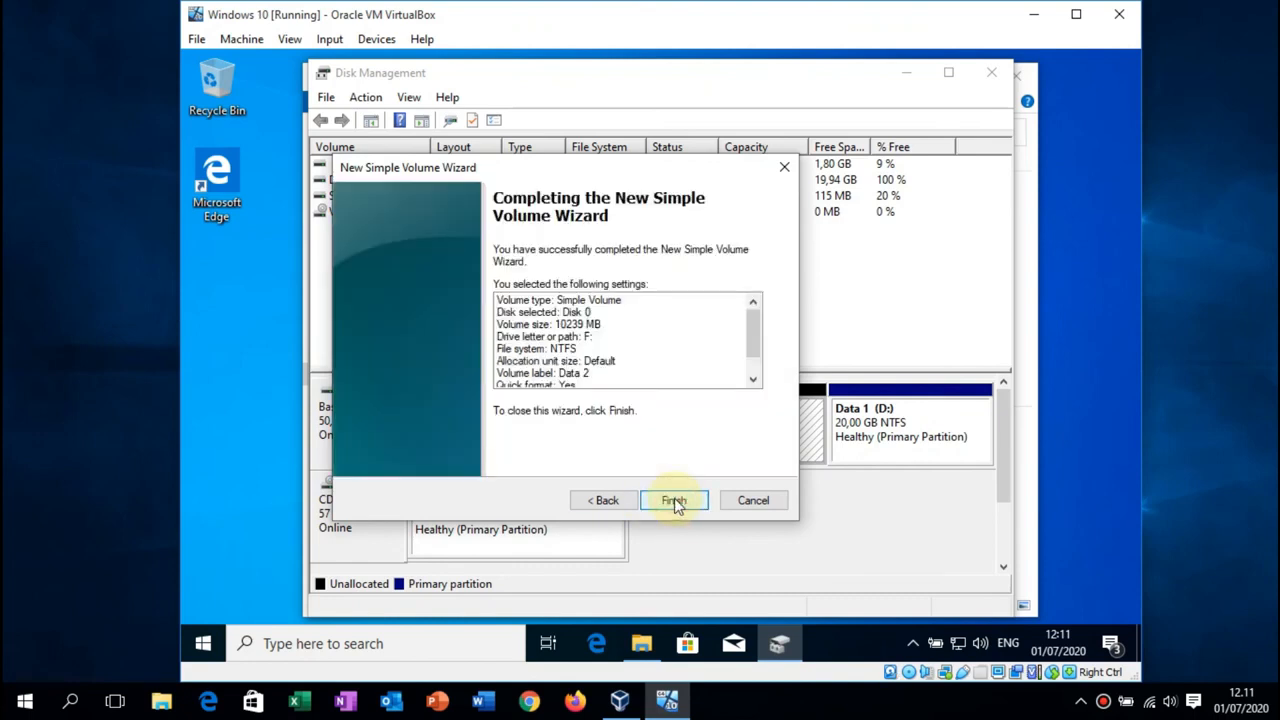
pyautogui.click(674, 499)
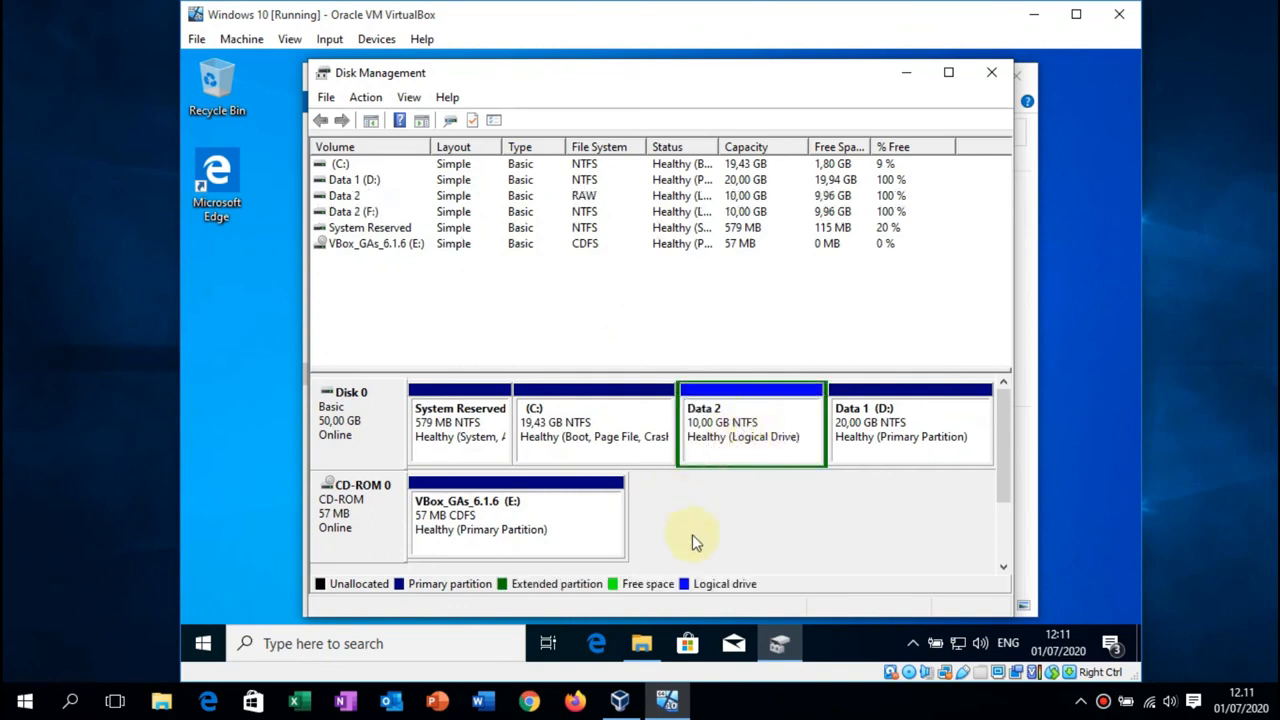
pyautogui.click(642, 644)
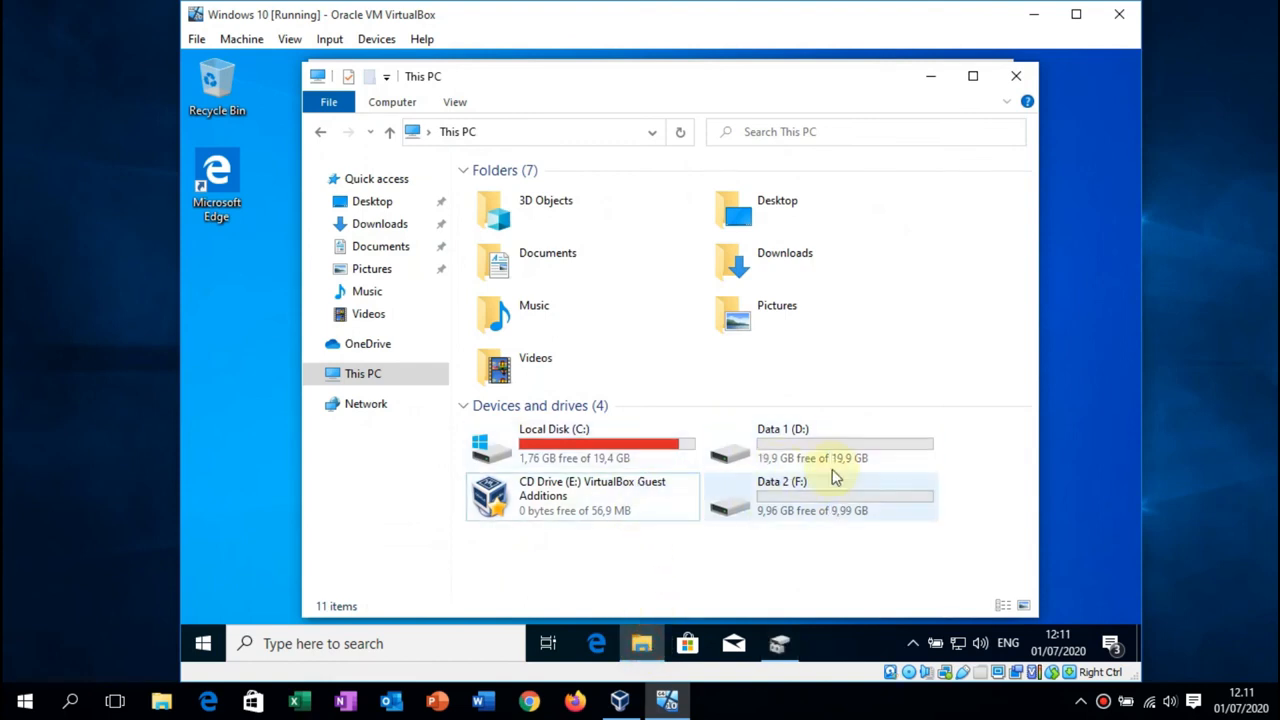